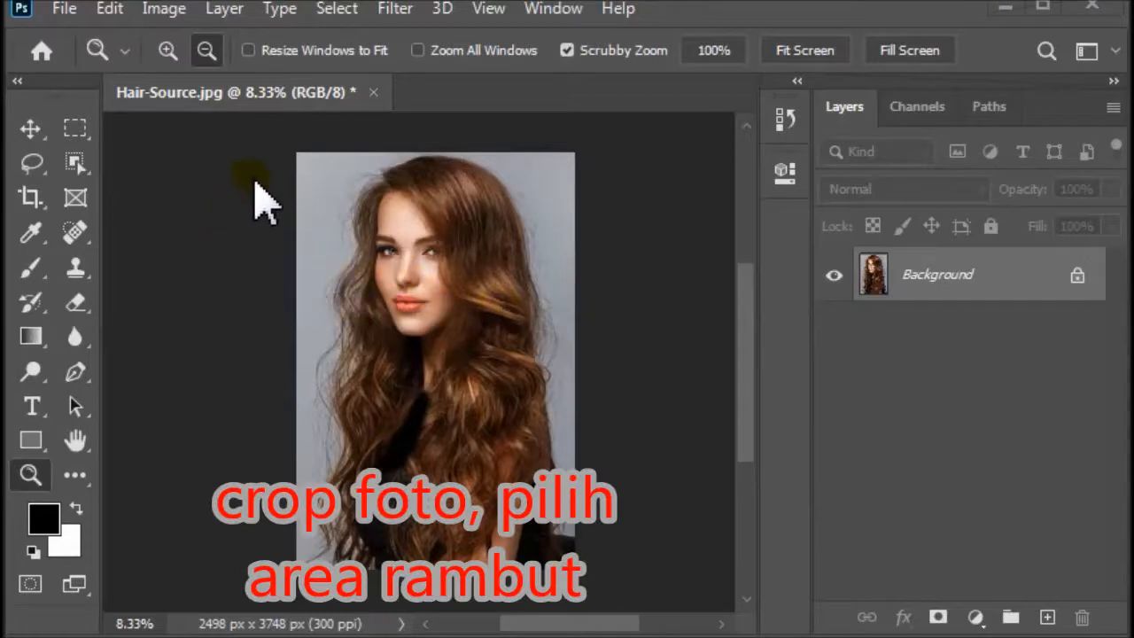
Crop the portrait to a narrow full-height strip of the wavy hair along its outer edge, about 490 px wide
{"action": "left_click", "coordinate": [654, 107]}
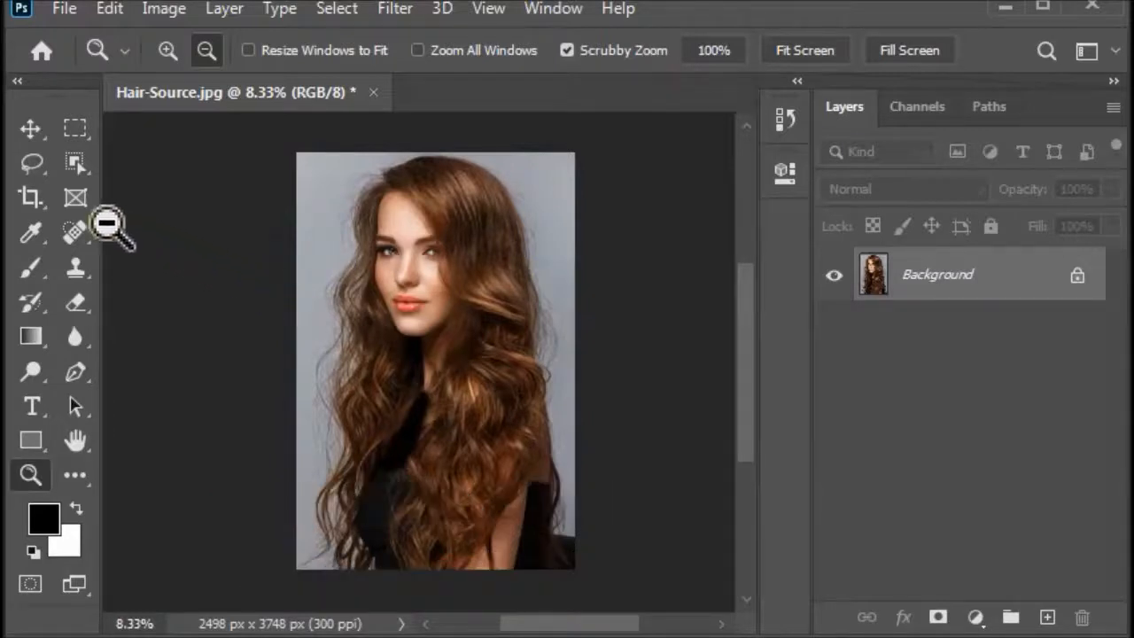
{"action": "left_click", "coordinate": [29, 198]}
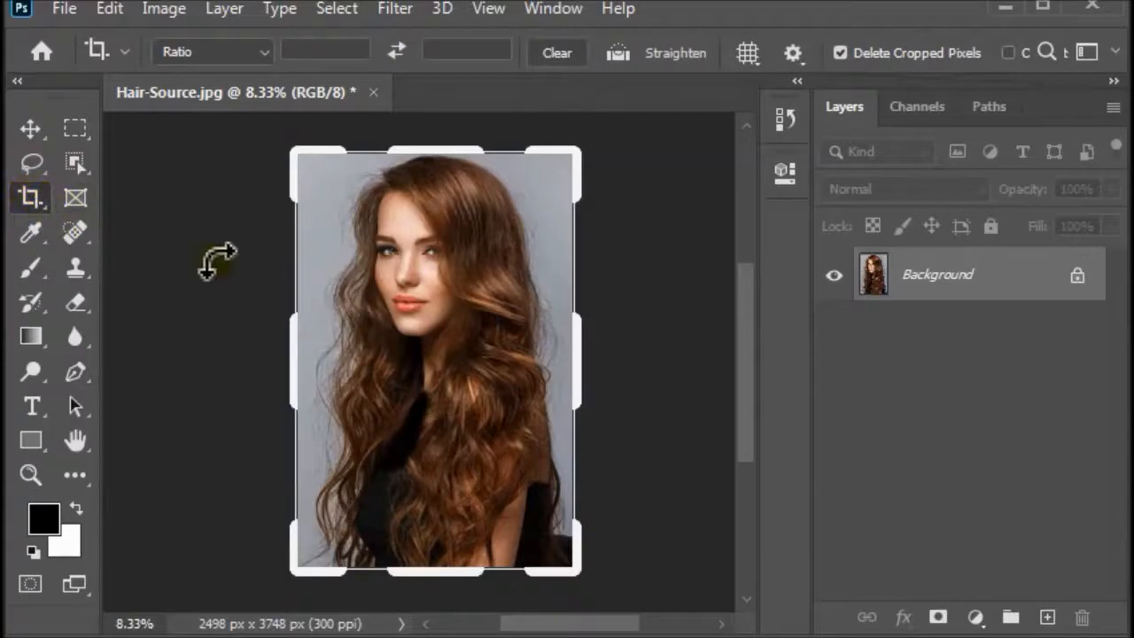
{"action": "left_click", "coordinate": [578, 347]}
{"action": "left_click_drag", "start_coordinate": [578, 347], "coordinate": [483, 356]}
{"action": "left_click_drag", "start_coordinate": [376, 357], "coordinate": [386, 361]}
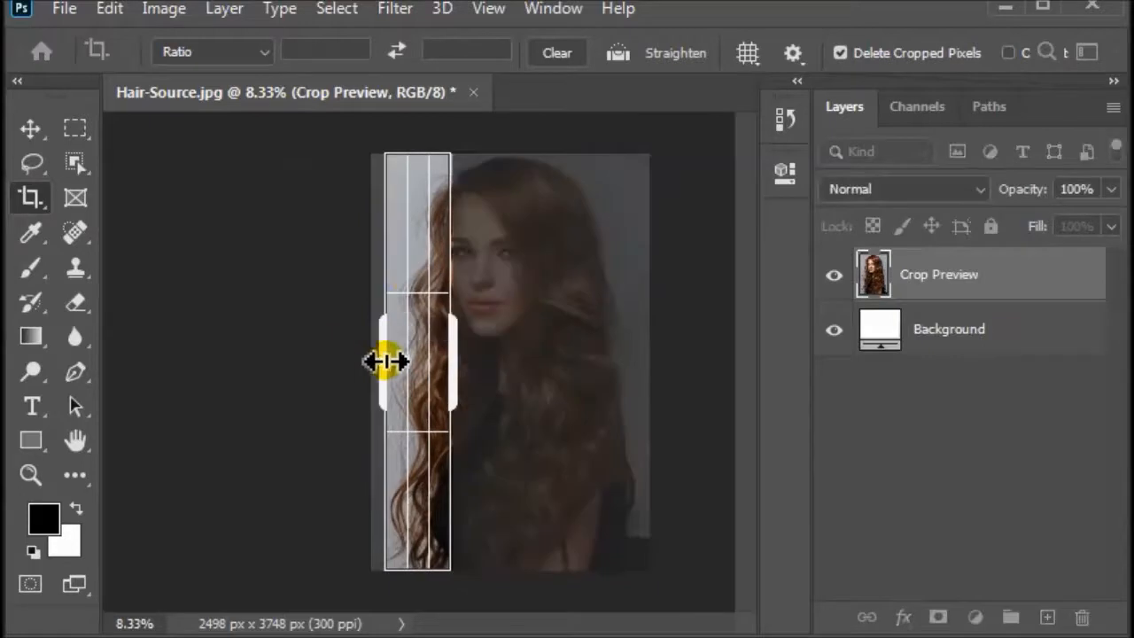
{"action": "double_click", "coordinate": [407, 266]}
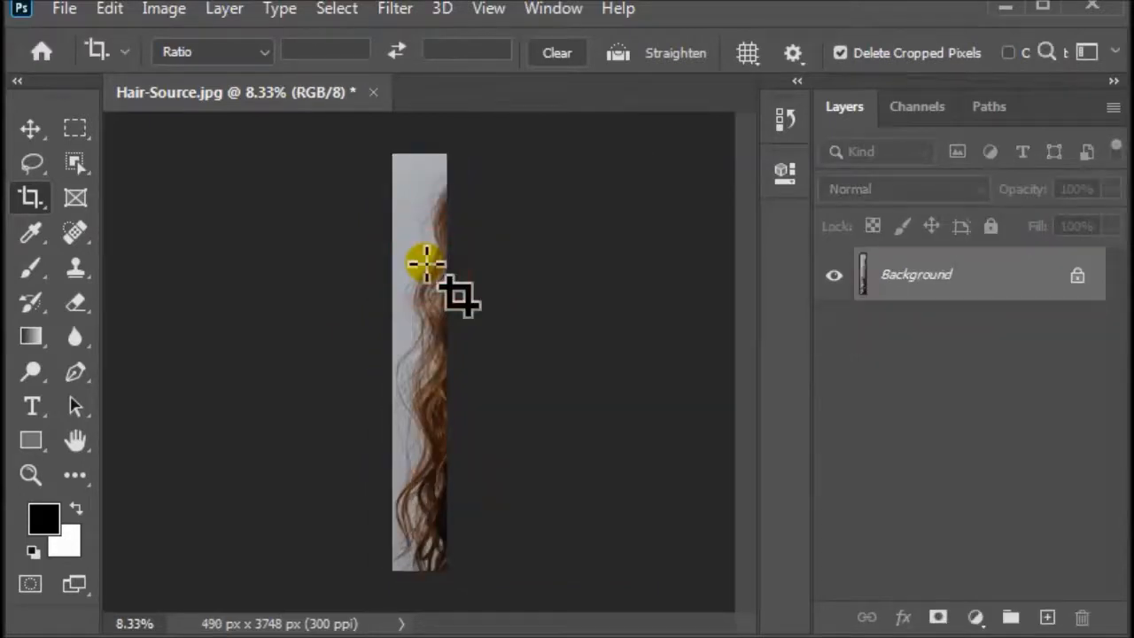
{"action": "key", "text": "z"}
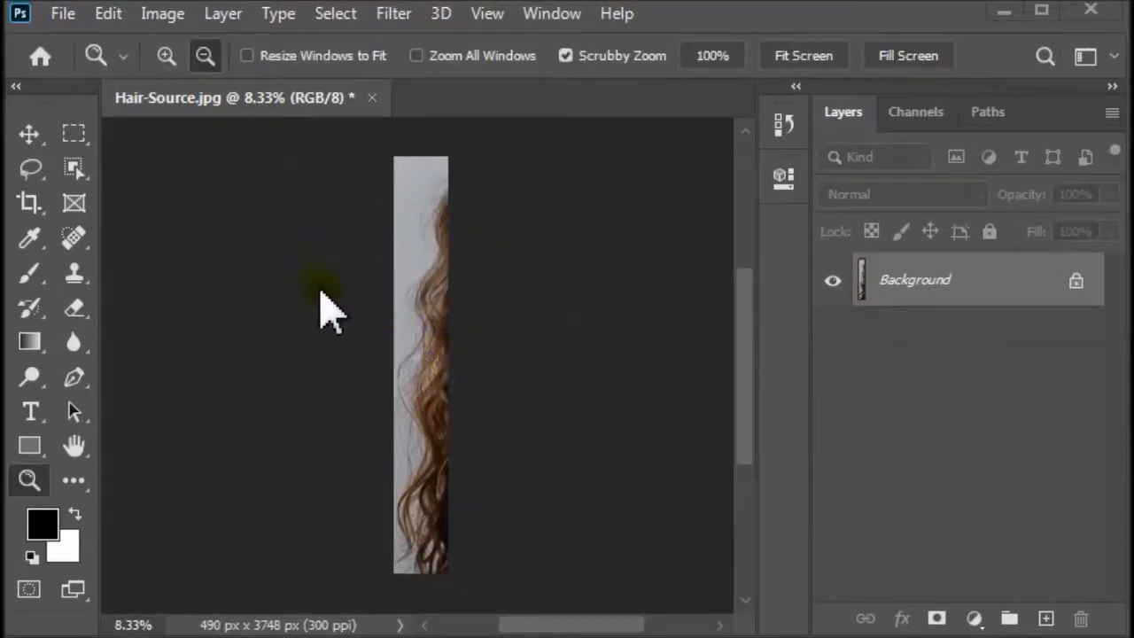
Add a Black & White adjustment layer above the hair strip and dock its Properties with the Layers panel
{"action": "left_click", "coordinate": [31, 135]}
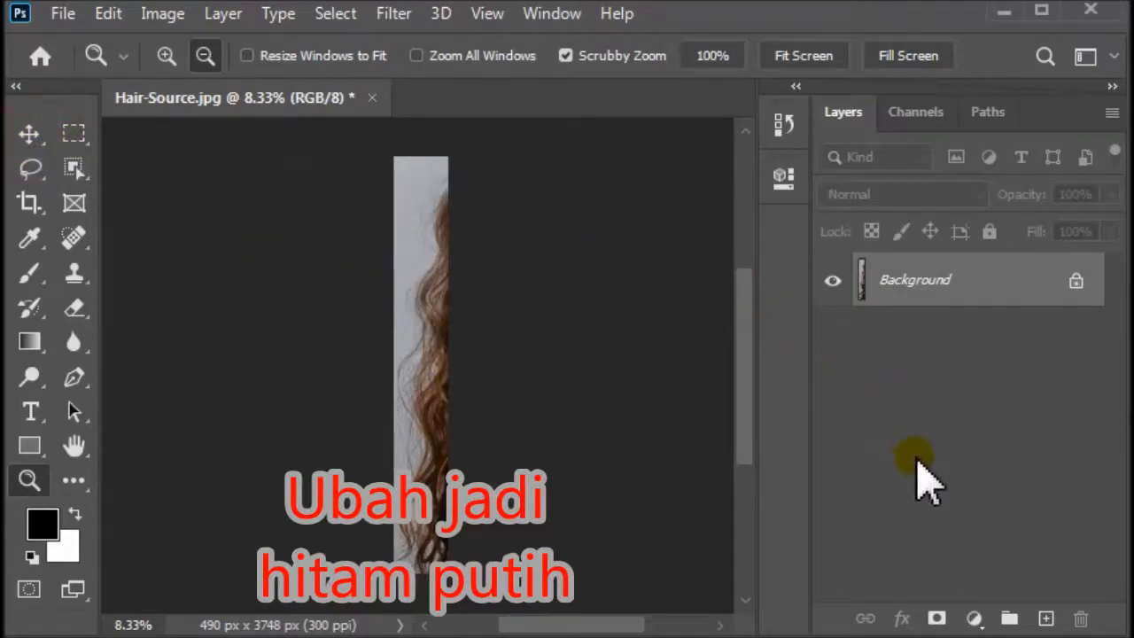
{"action": "left_click", "coordinate": [973, 619]}
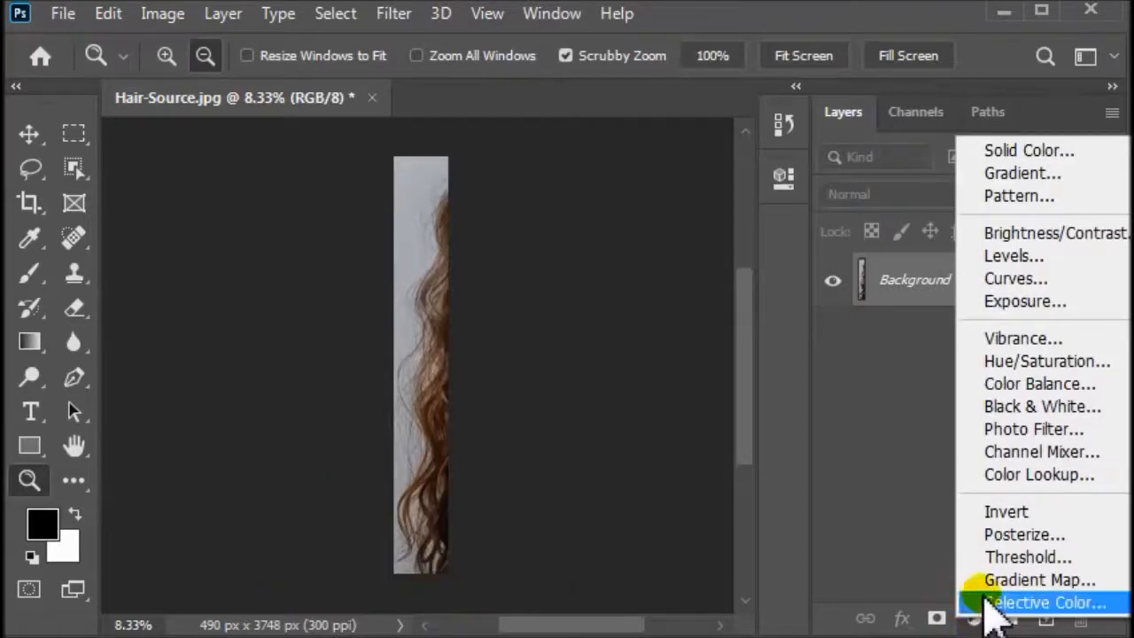
{"action": "left_click", "coordinate": [1027, 416]}
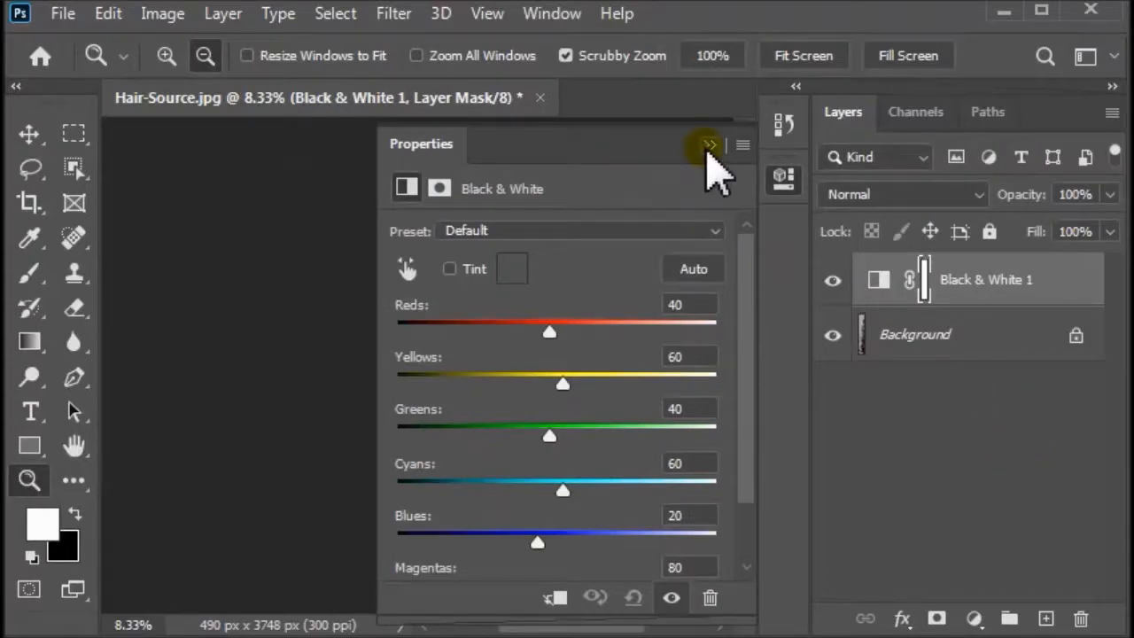
{"action": "left_click_drag", "start_coordinate": [427, 146], "coordinate": [844, 104]}
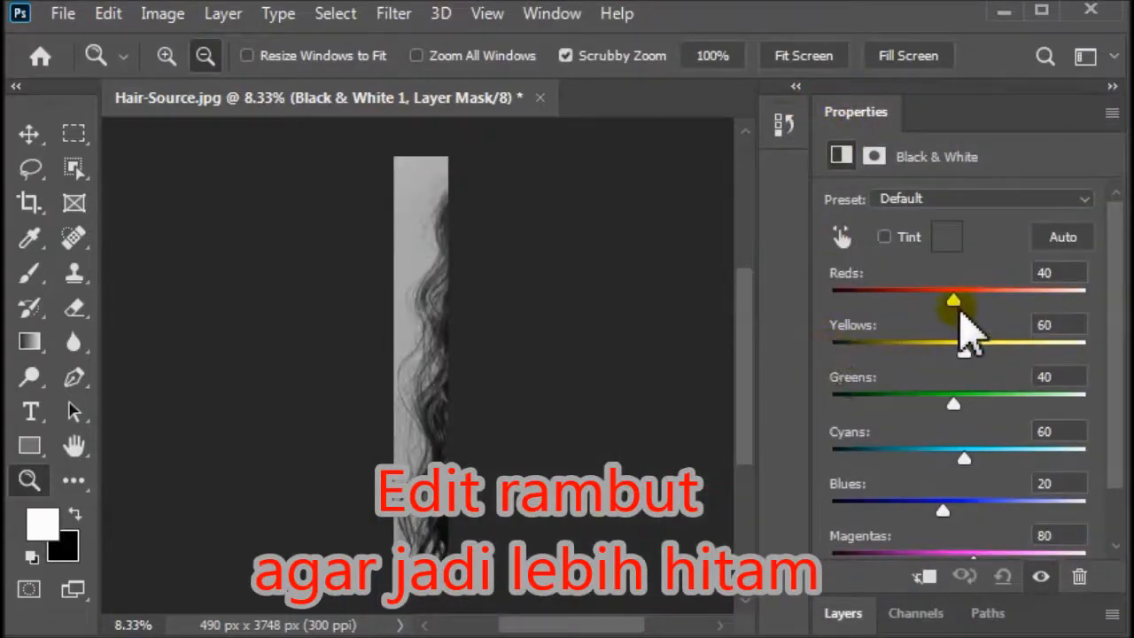
Darken the hair in the Black & White adjustment with Reds -1, Yellows -61 and Greens about 33
{"action": "mouse_move", "coordinate": [955, 303]}
{"action": "left_mouse_down"}
{"action": "mouse_move", "coordinate": [978, 305]}
{"action": "mouse_move", "coordinate": [933, 302]}
{"action": "left_mouse_up"}
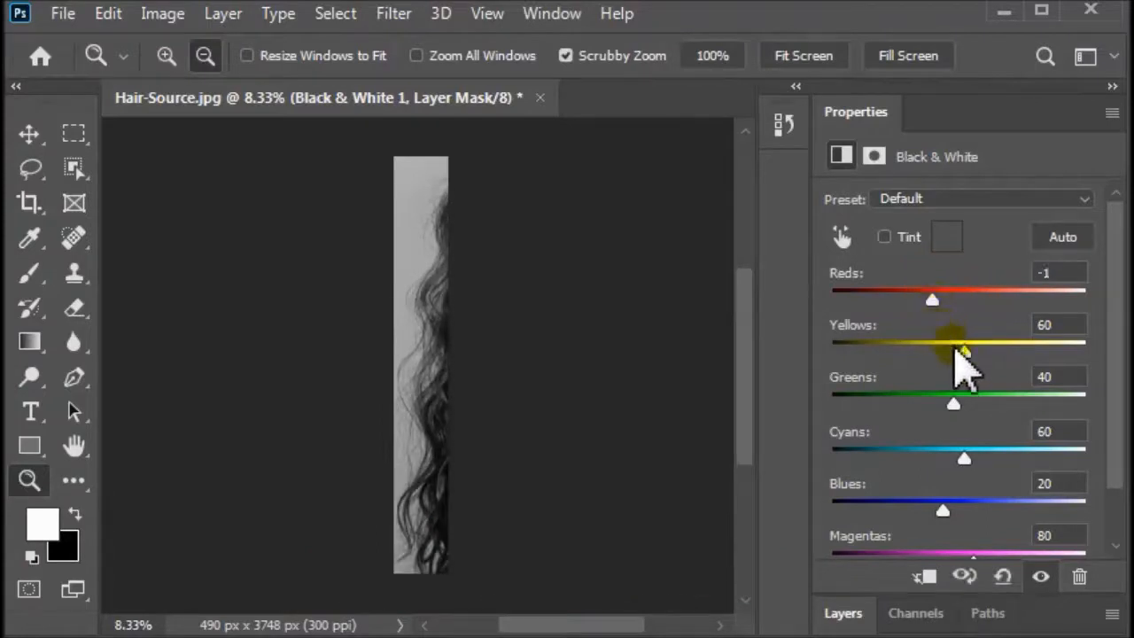
{"action": "left_click_drag", "start_coordinate": [962, 351], "coordinate": [901, 352]}
{"action": "left_click_drag", "start_coordinate": [953, 403], "coordinate": [948, 404]}
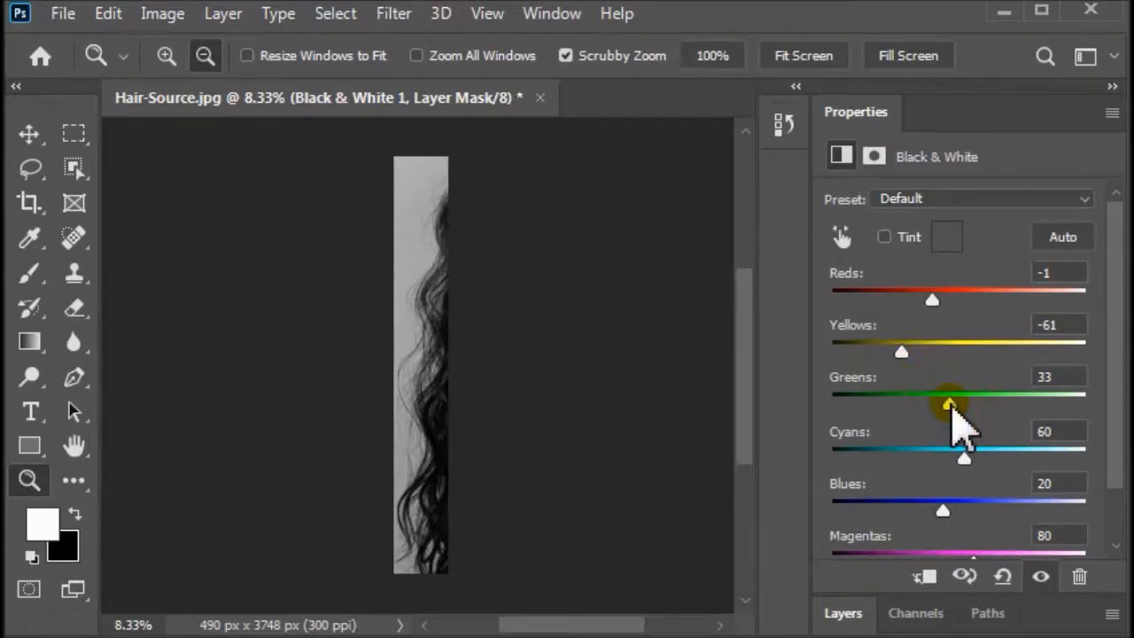
Add a Levels adjustment layer above Black & White 1 with midtones 0.69 and white input level 168
{"action": "left_click", "coordinate": [842, 613]}
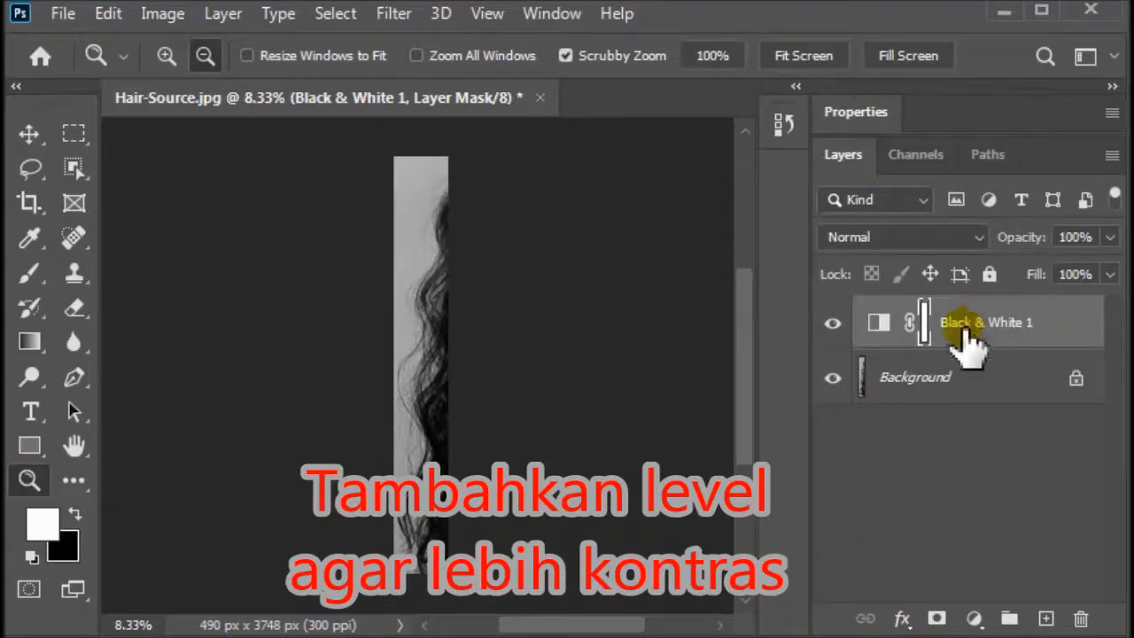
{"action": "left_click", "coordinate": [972, 619]}
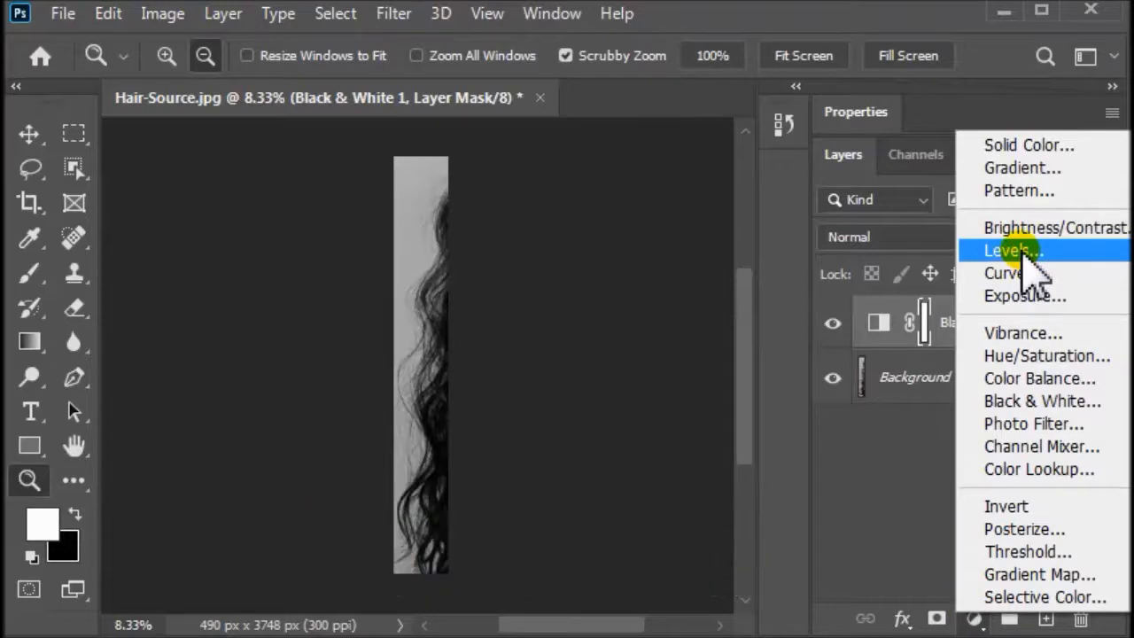
{"action": "left_click", "coordinate": [1022, 253]}
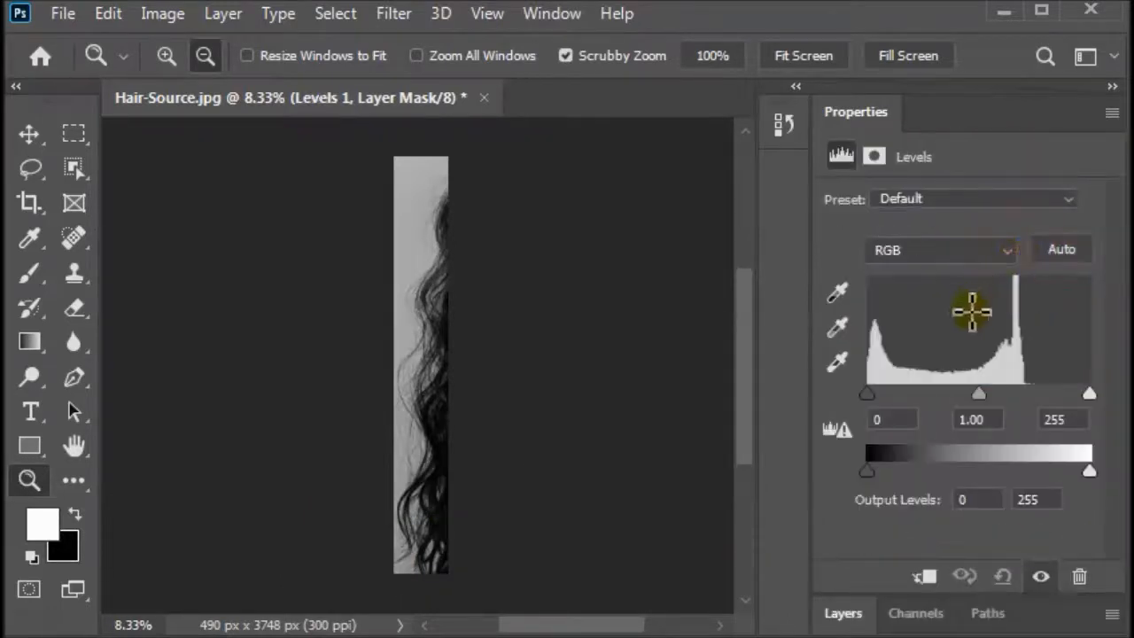
{"action": "left_click_drag", "start_coordinate": [979, 395], "coordinate": [994, 396]}
{"action": "left_click_drag", "start_coordinate": [1089, 394], "coordinate": [1027, 396]}
{"action": "mouse_move", "coordinate": [957, 395]}
{"action": "left_mouse_down"}
{"action": "mouse_move", "coordinate": [1025, 393]}
{"action": "mouse_move", "coordinate": [1015, 397]}
{"action": "left_mouse_up"}
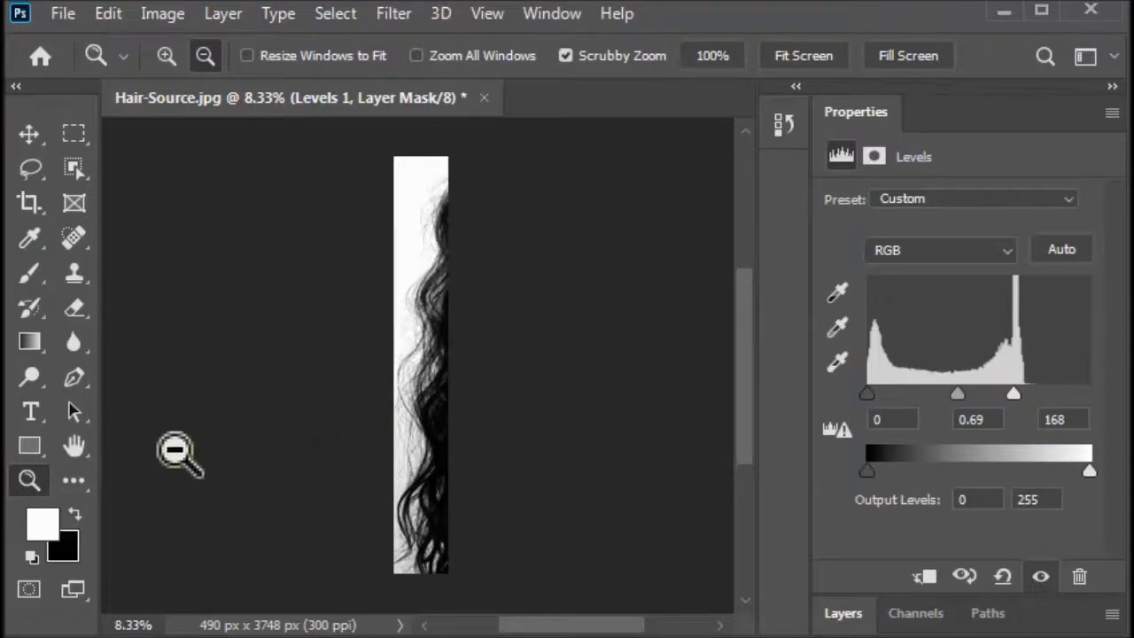
Inspect the fine strand detail in the middle of the high-contrast hair strip up close
{"action": "left_click", "coordinate": [165, 55]}
{"action": "left_click", "coordinate": [413, 402]}
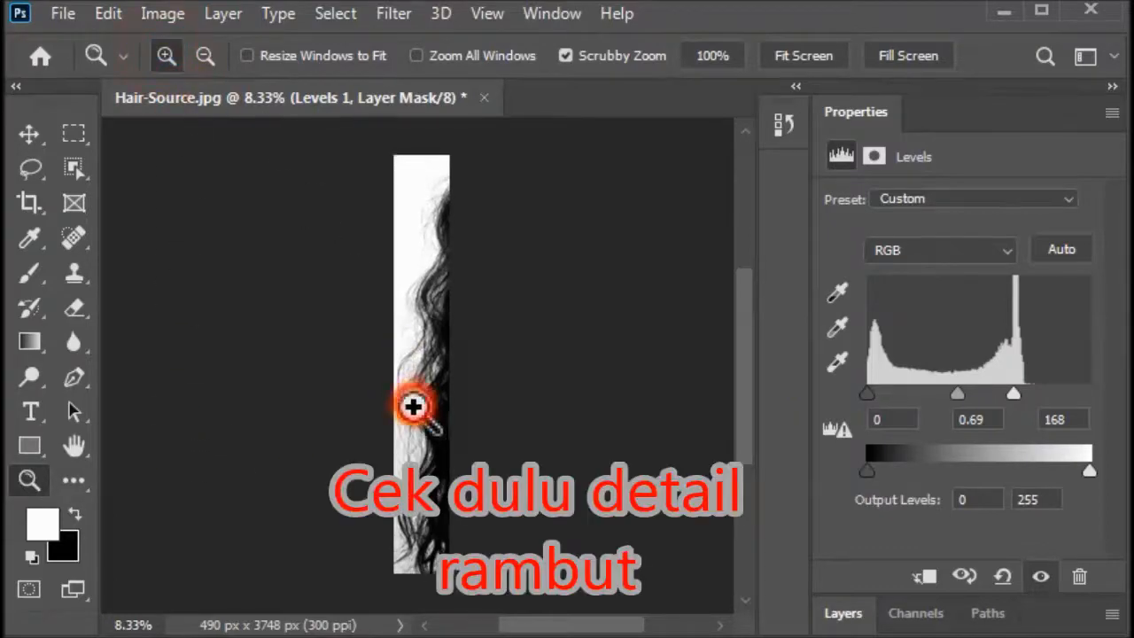
{"action": "left_click", "coordinate": [410, 380]}
{"action": "left_click", "coordinate": [412, 360]}
{"action": "left_click", "coordinate": [415, 360]}
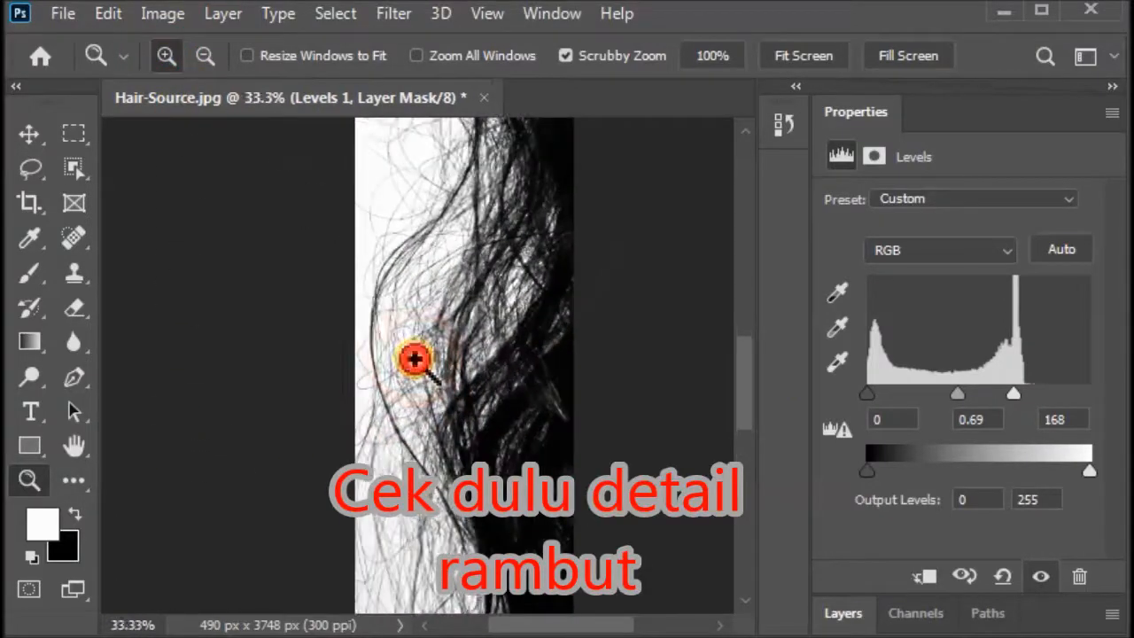
{"action": "left_click", "coordinate": [414, 359]}
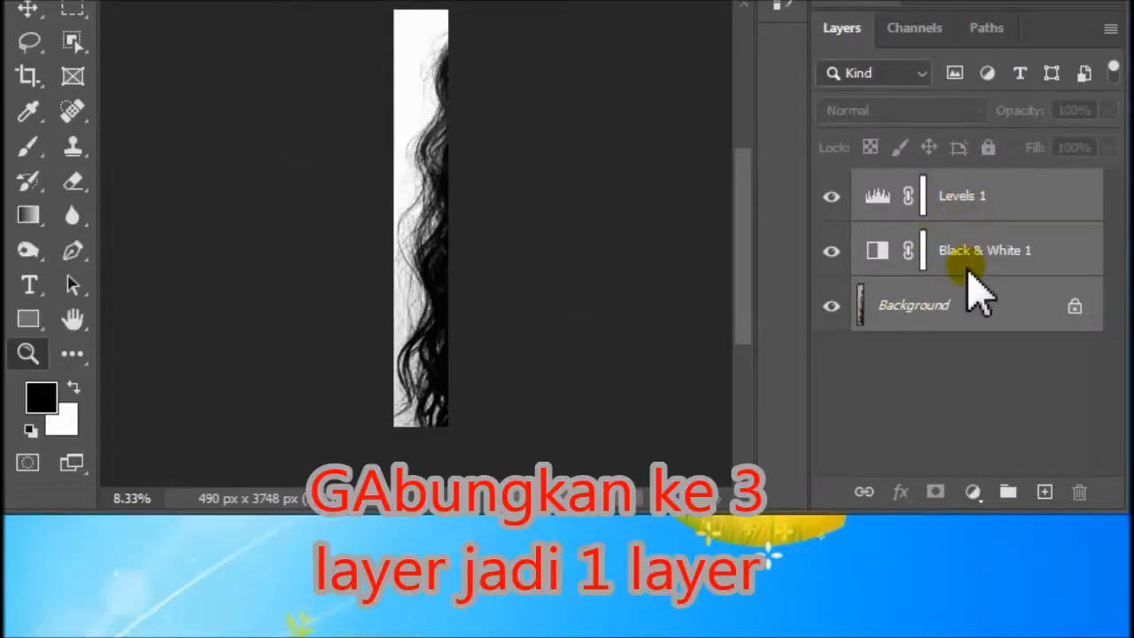
Merge the Levels 1, Black & White 1 and Background layers into a single layer
{"action": "left_click", "coordinate": [903, 380]}
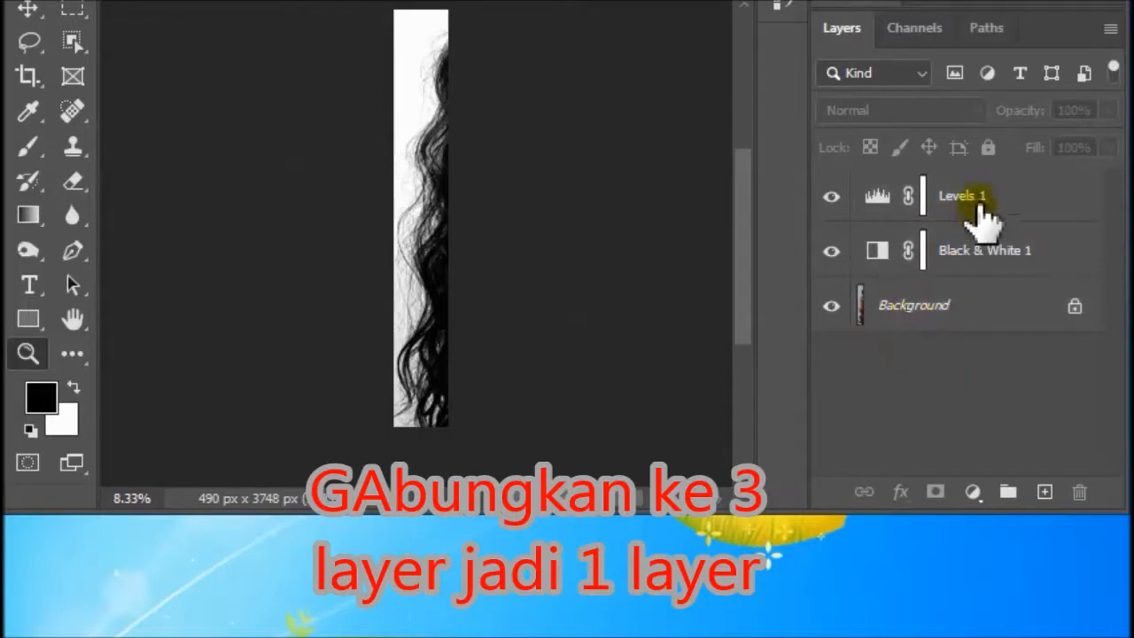
{"action": "left_click", "coordinate": [979, 196]}
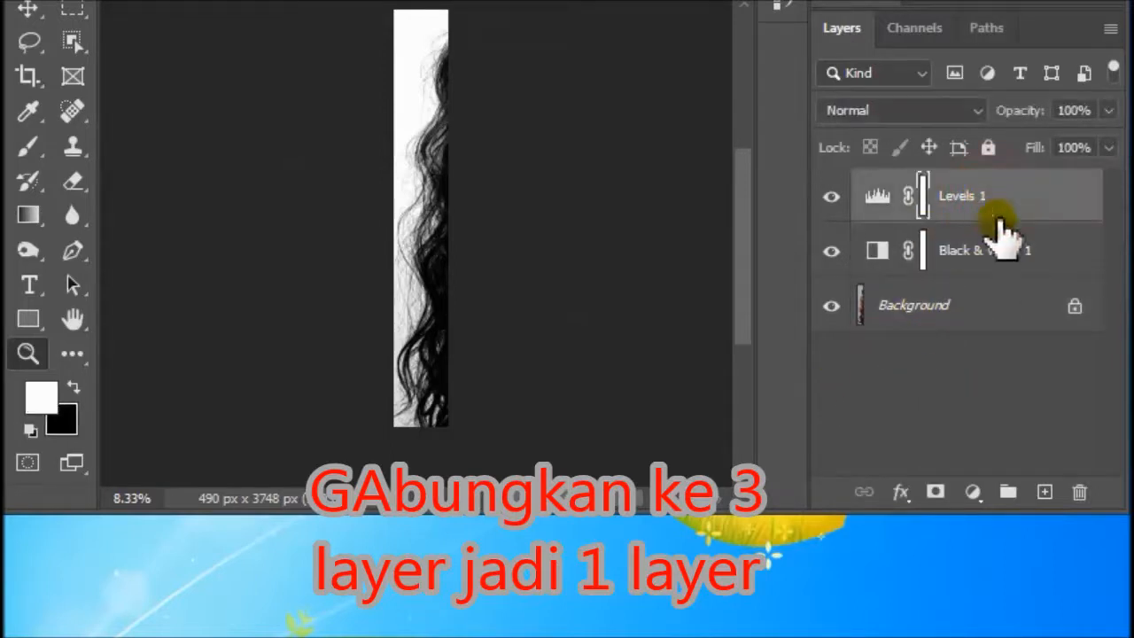
{"action": "left_click", "coordinate": [990, 254], "text": "shift"}
{"action": "left_click", "coordinate": [973, 312], "text": "shift"}
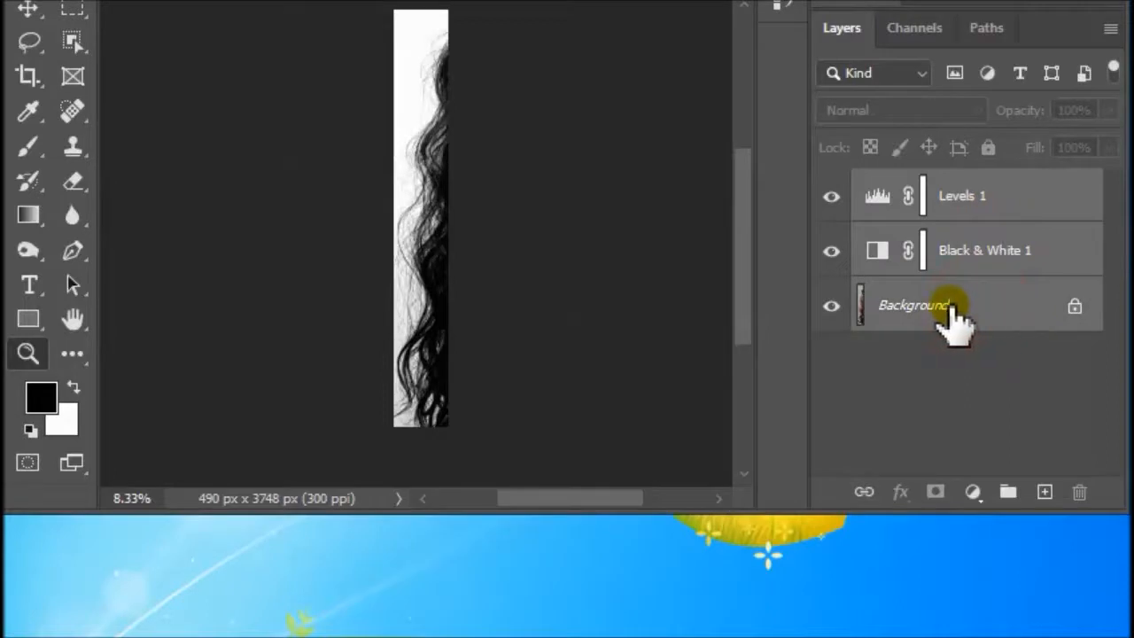
{"action": "right_click", "coordinate": [950, 307]}
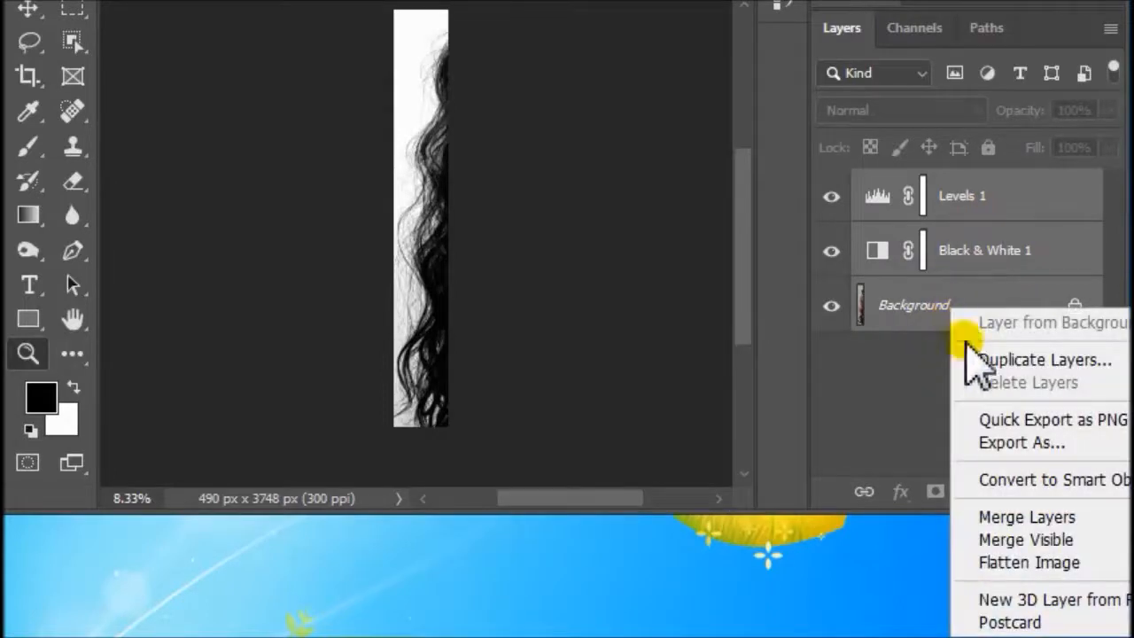
{"action": "left_click", "coordinate": [1019, 517]}
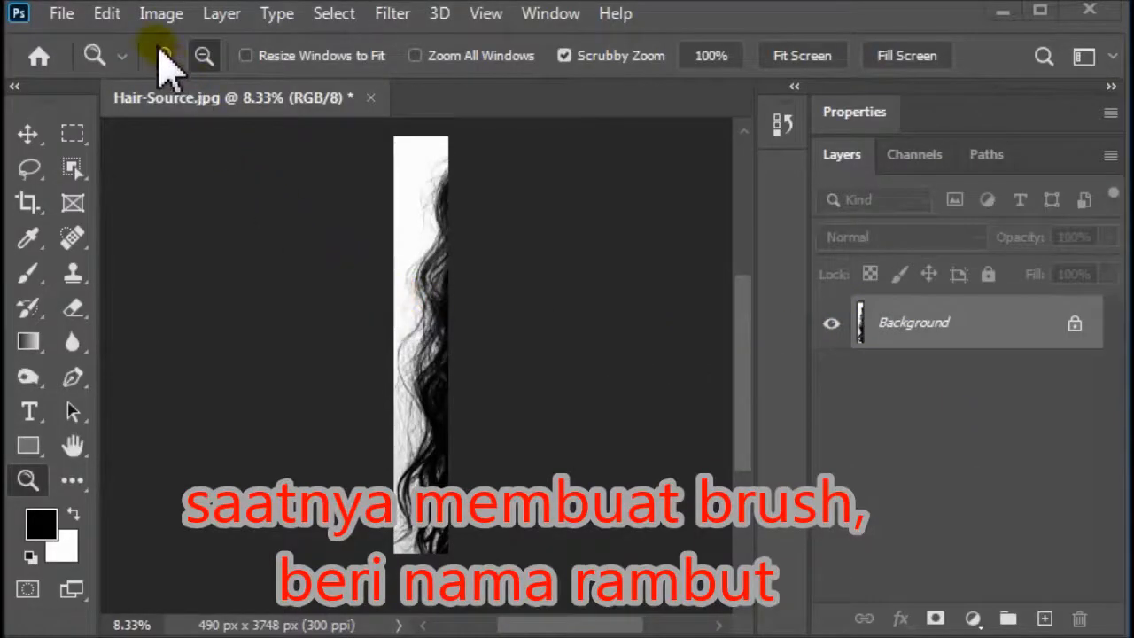
Define the hair strip as a brush preset named rambut and stamp it once on the blank white canvas as a test
{"action": "left_click", "coordinate": [108, 14]}
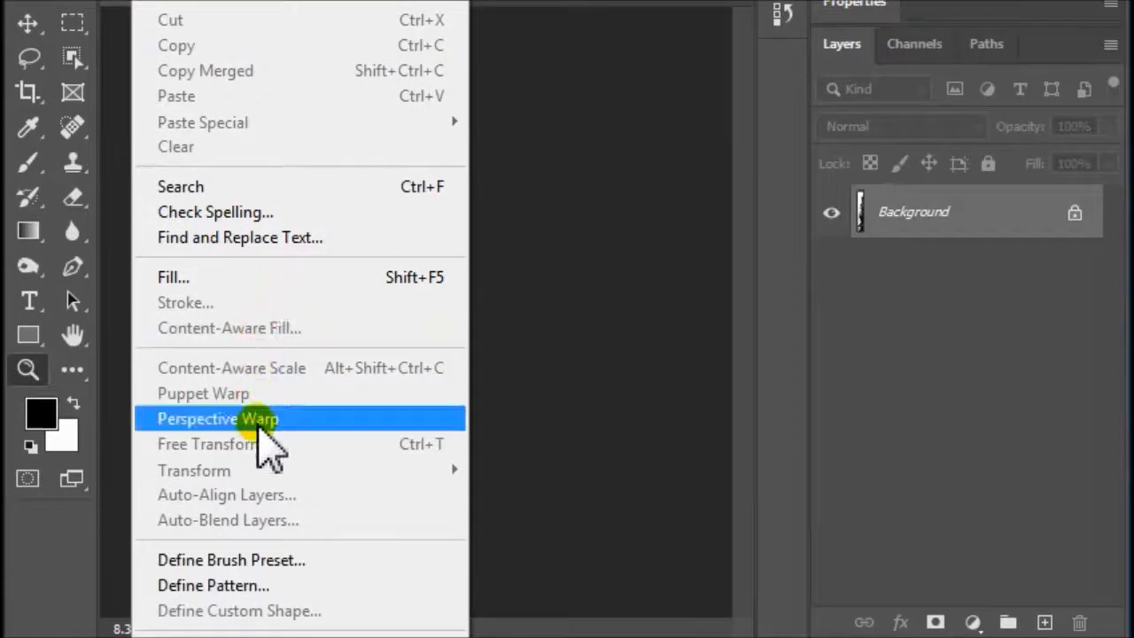
{"action": "left_click", "coordinate": [301, 560]}
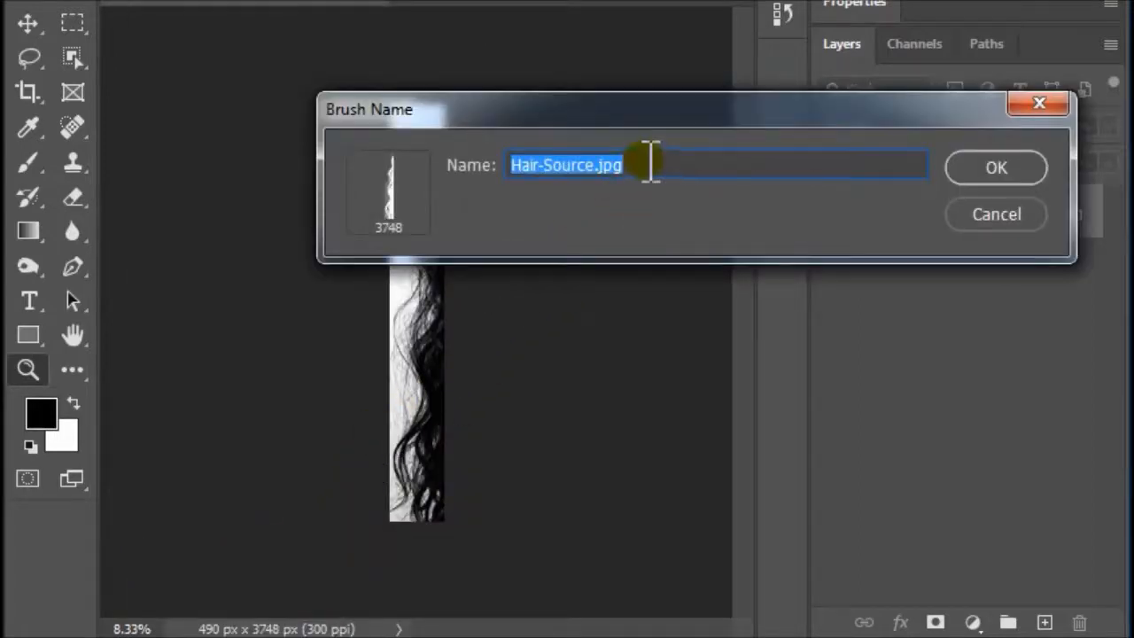
{"action": "type", "text": "rambut"}
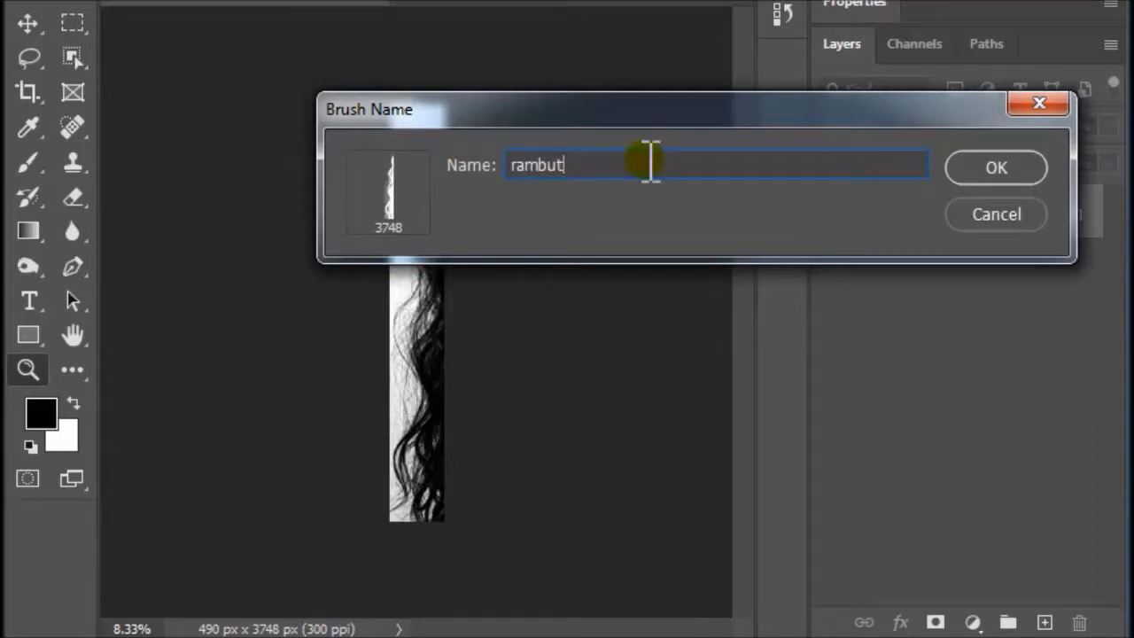
{"action": "left_click", "coordinate": [970, 172]}
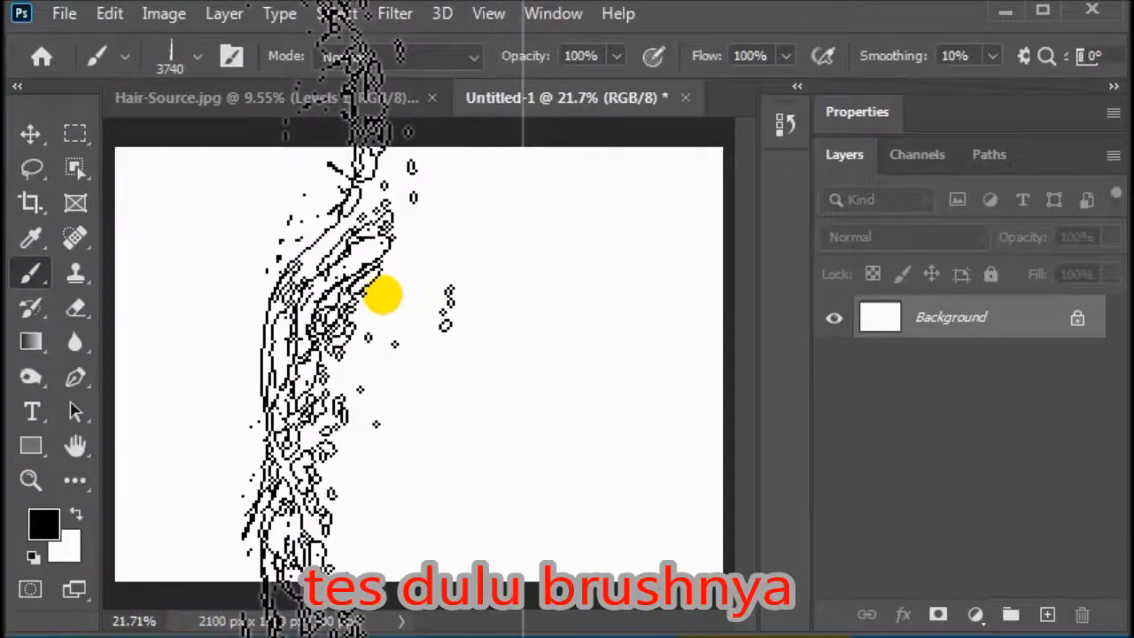
{"action": "left_click", "coordinate": [382, 295]}
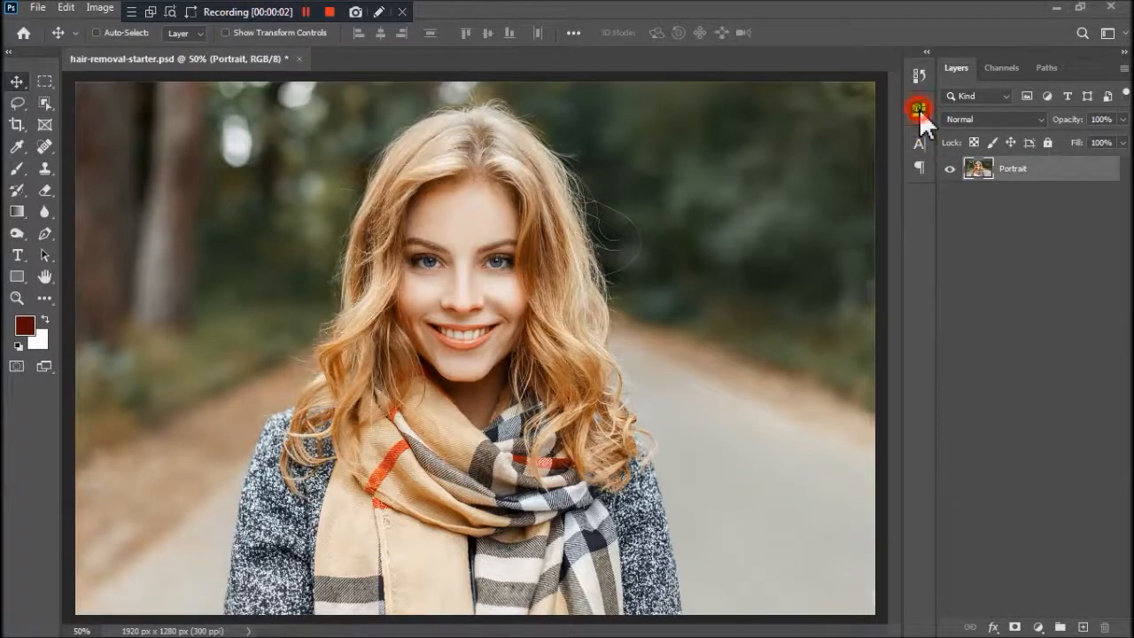
Remove the background of the Portrait layer with the Remove Background quick action
{"action": "left_click", "coordinate": [919, 110]}
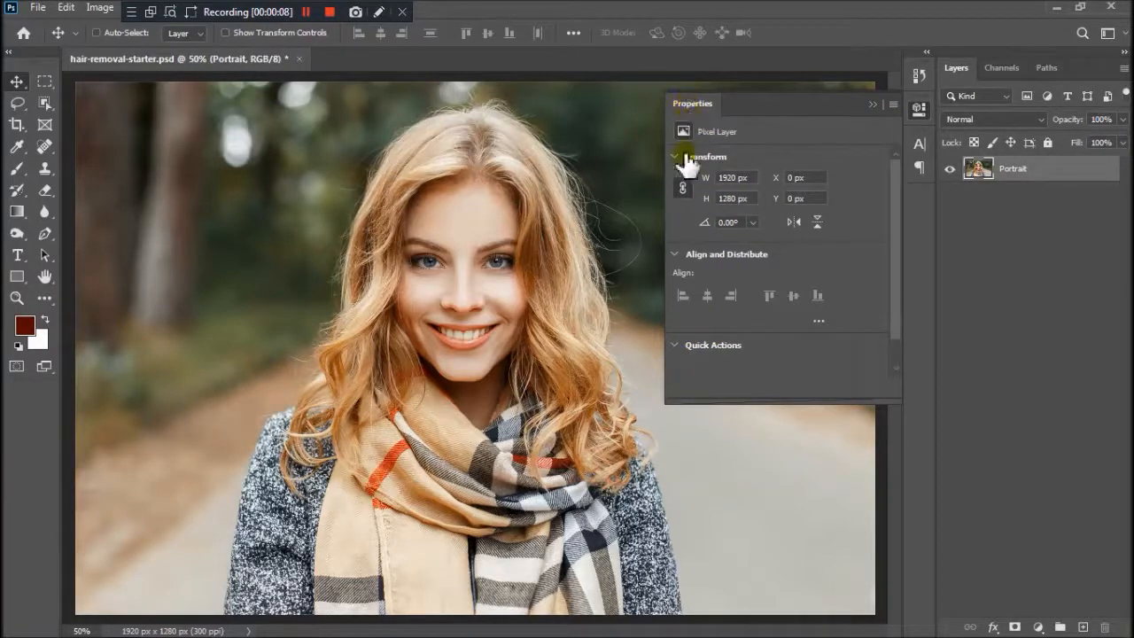
{"action": "left_click", "coordinate": [676, 345]}
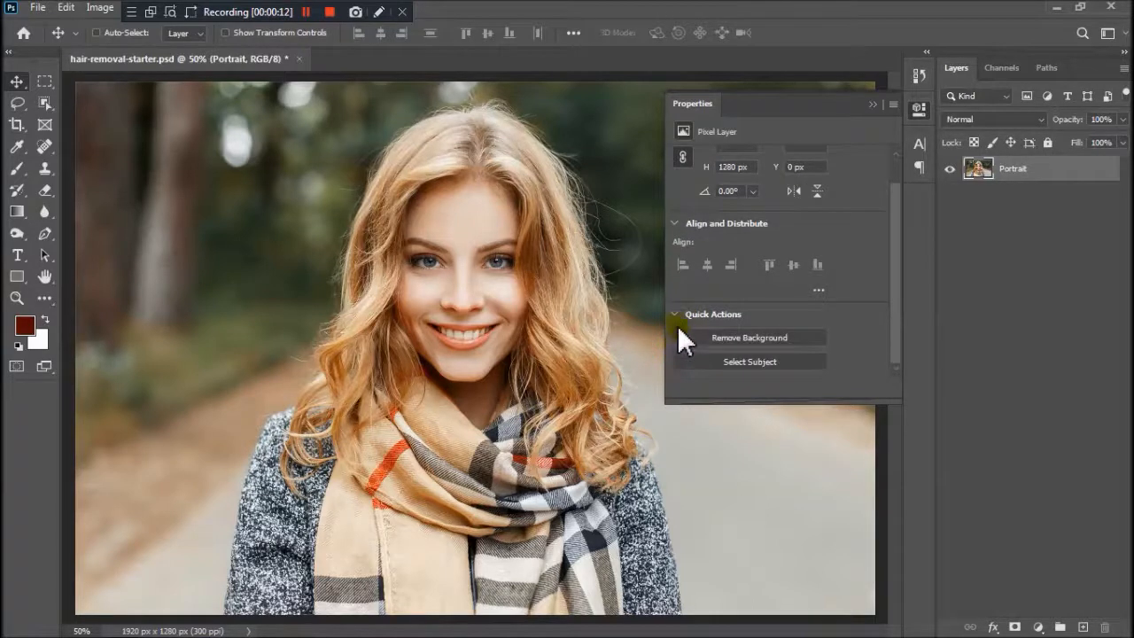
{"action": "left_click", "coordinate": [744, 337]}
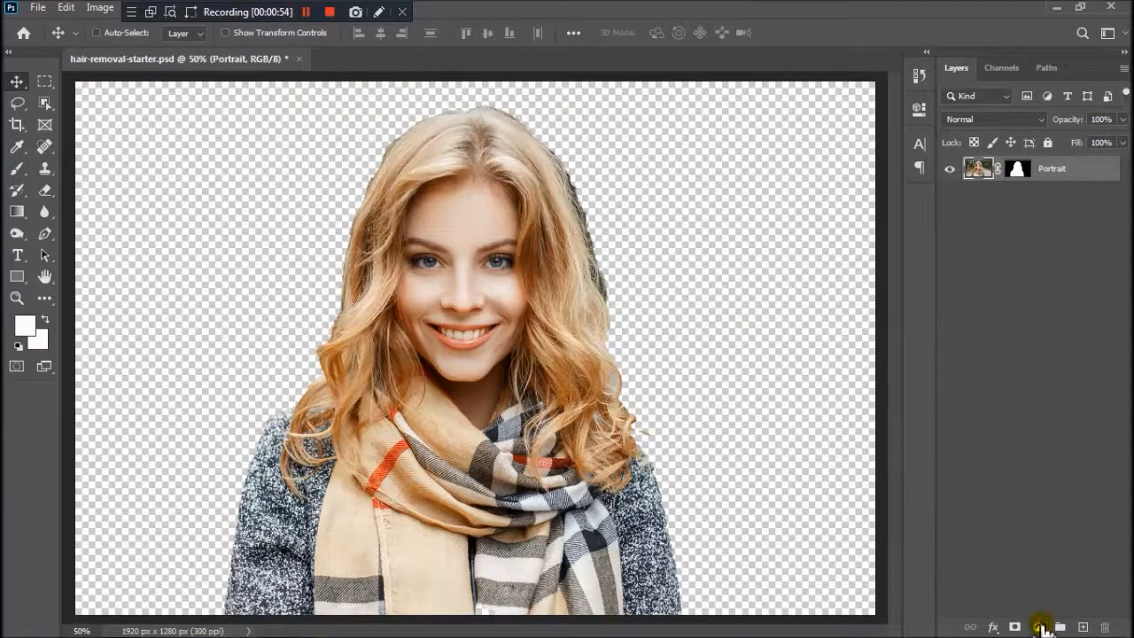
Add a white Solid Color fill layer and place the Portrait layer above it
{"action": "left_click", "coordinate": [1039, 626]}
{"action": "left_click", "coordinate": [1050, 327]}
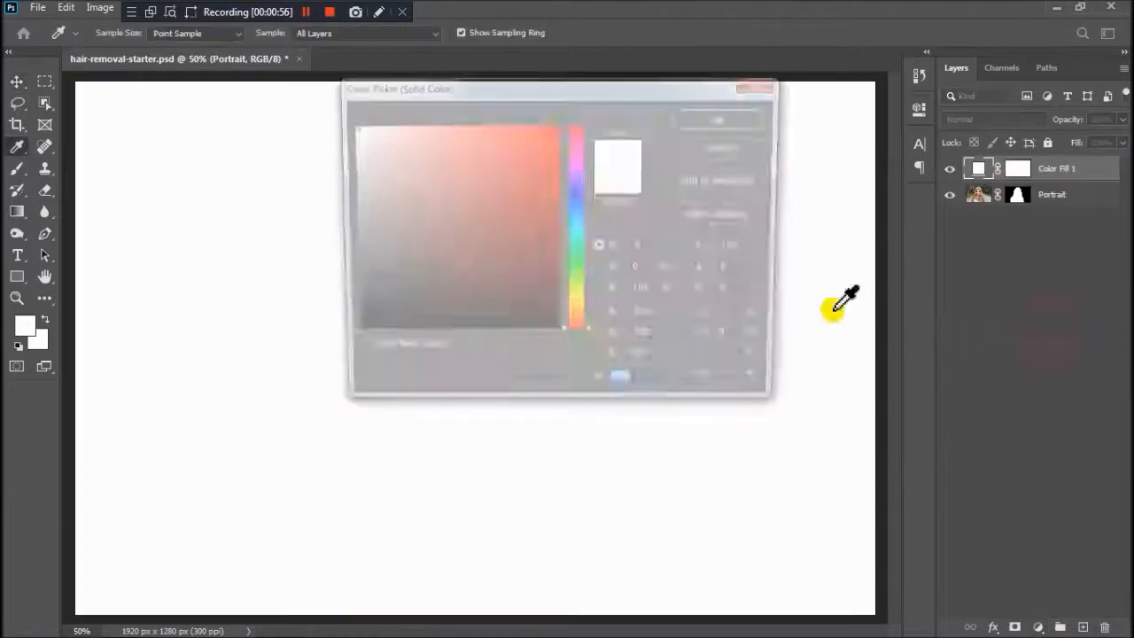
{"action": "left_click", "coordinate": [710, 121]}
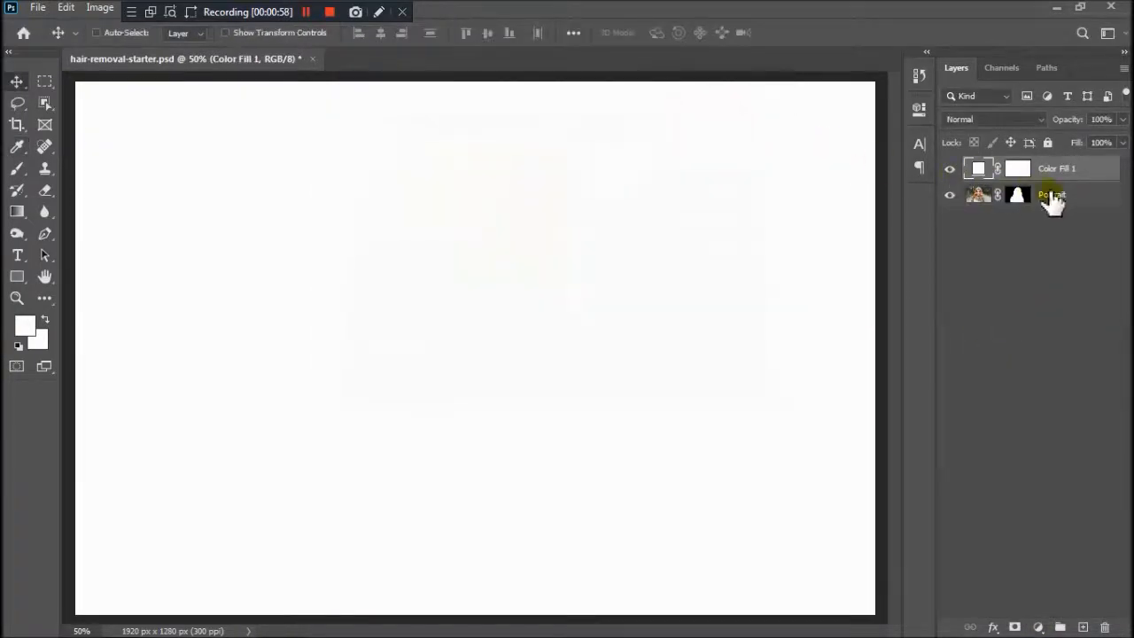
{"action": "left_click", "coordinate": [1014, 196]}
{"action": "left_click_drag", "start_coordinate": [978, 197], "coordinate": [976, 163]}
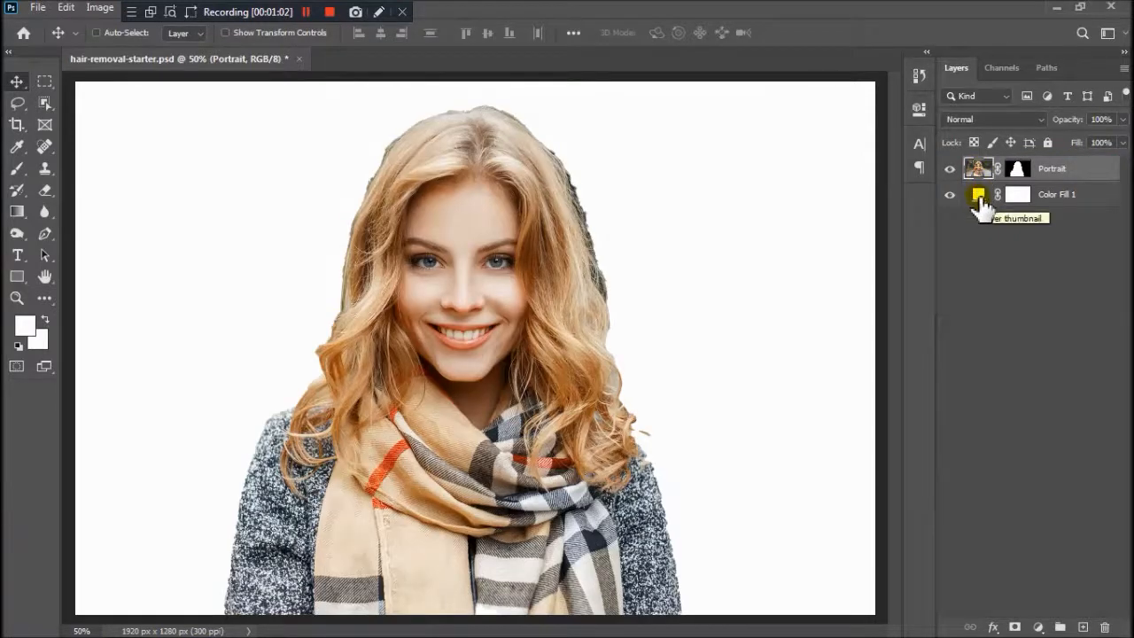
Open the Portrait layer mask in Select and Mask and set the view transparency to 100%
{"action": "left_click", "coordinate": [1017, 170]}
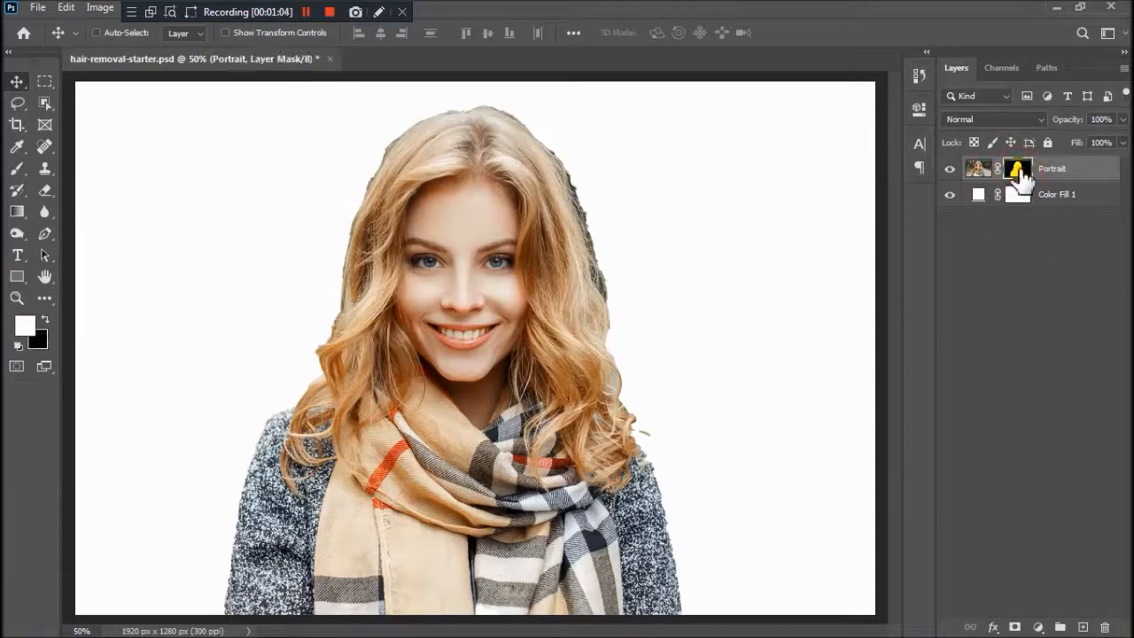
{"action": "double_click", "coordinate": [1019, 170]}
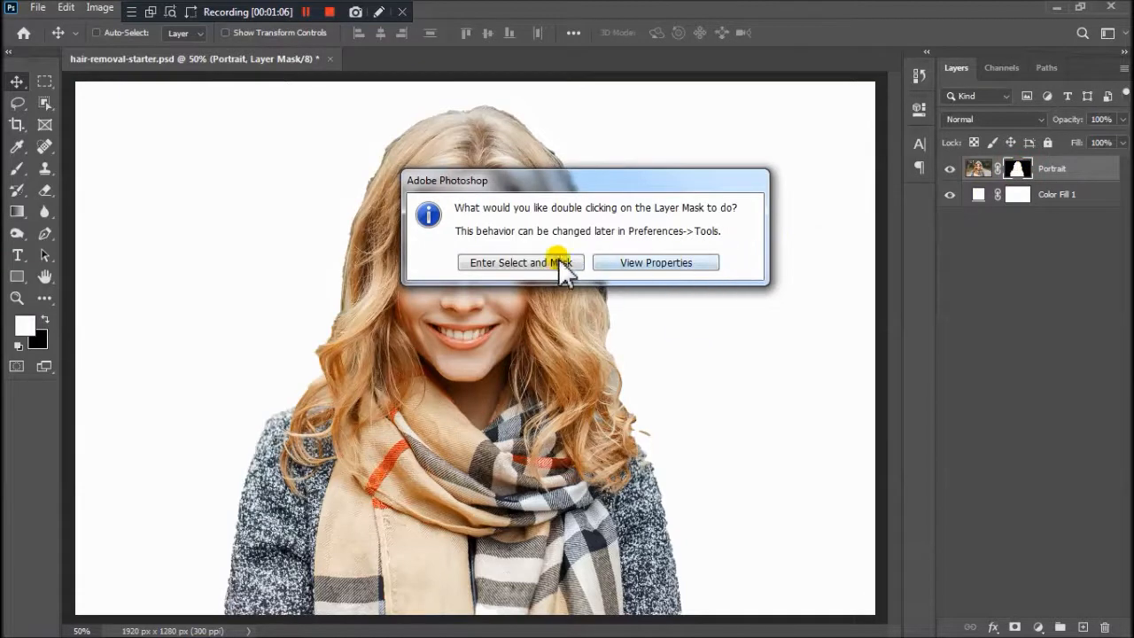
{"action": "left_click", "coordinate": [524, 264]}
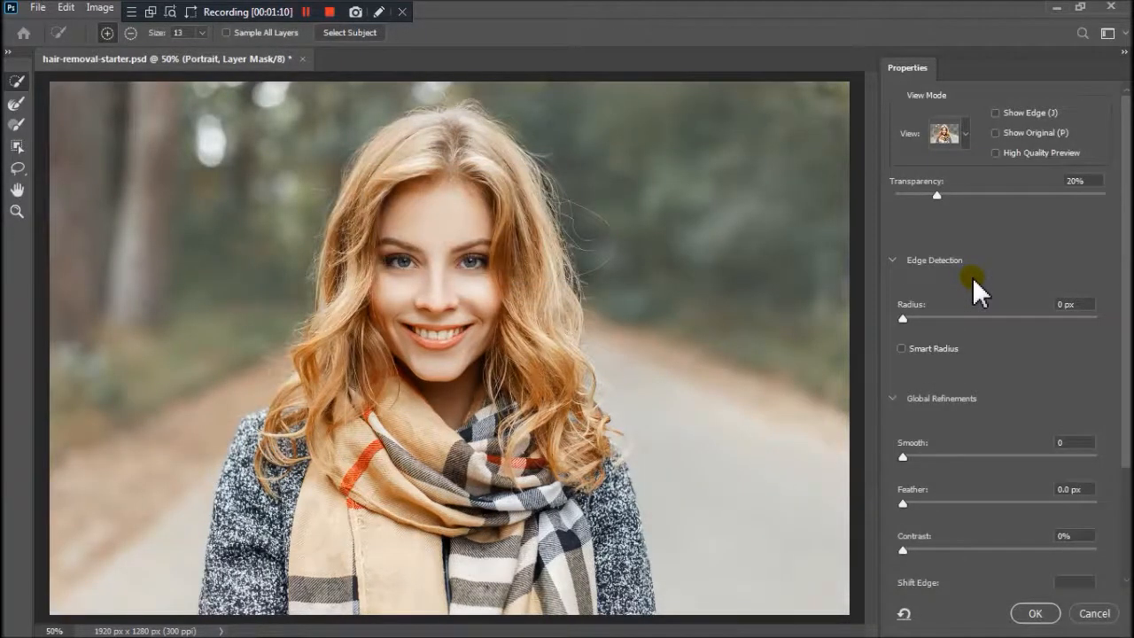
{"action": "left_click_drag", "start_coordinate": [939, 197], "coordinate": [1123, 198]}
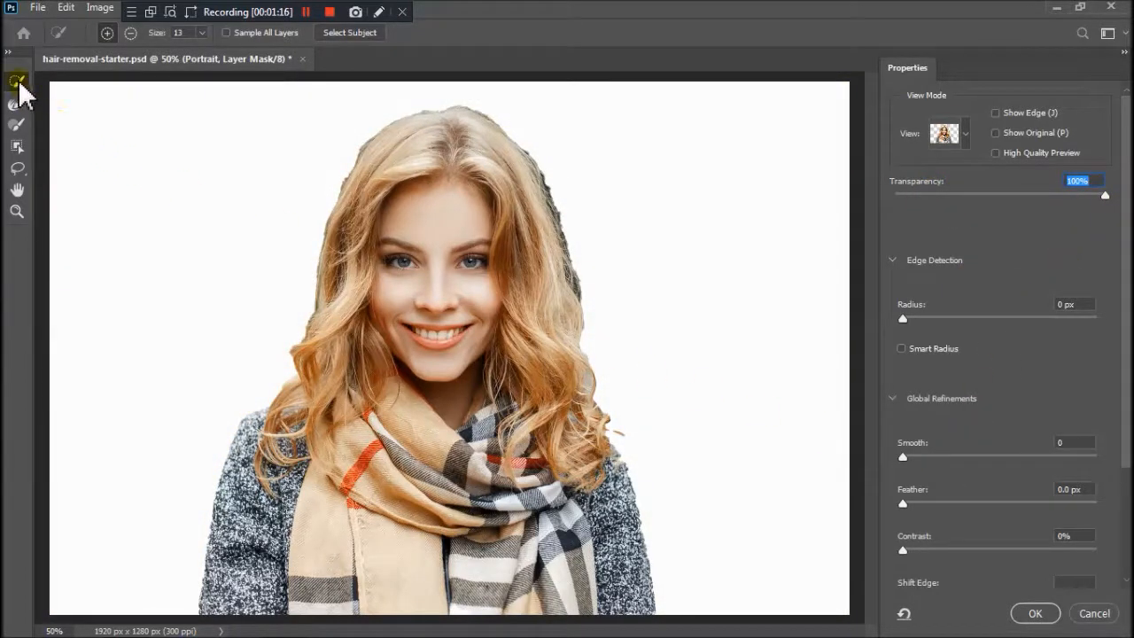
Subtract the leftover dark background along the hair edge on the image's right side with a size 13 selection brush
{"action": "right_click", "coordinate": [554, 194]}
{"action": "left_click", "coordinate": [548, 181]}
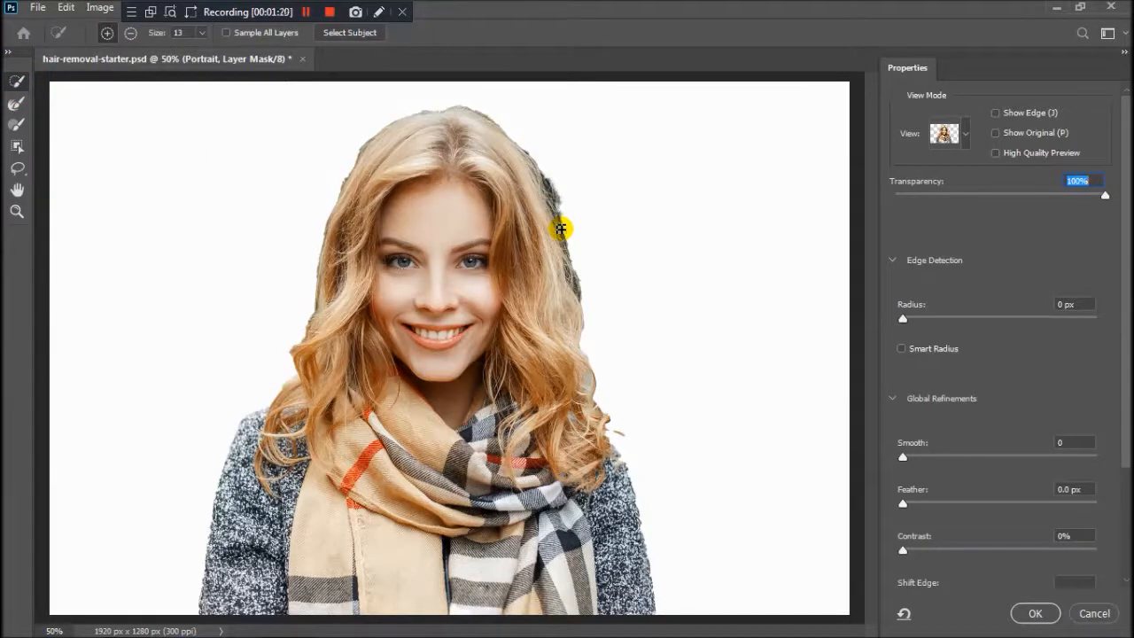
{"action": "left_click", "coordinate": [16, 103]}
{"action": "left_click", "coordinate": [131, 33]}
{"action": "left_click_drag", "start_coordinate": [549, 183], "coordinate": [565, 237]}
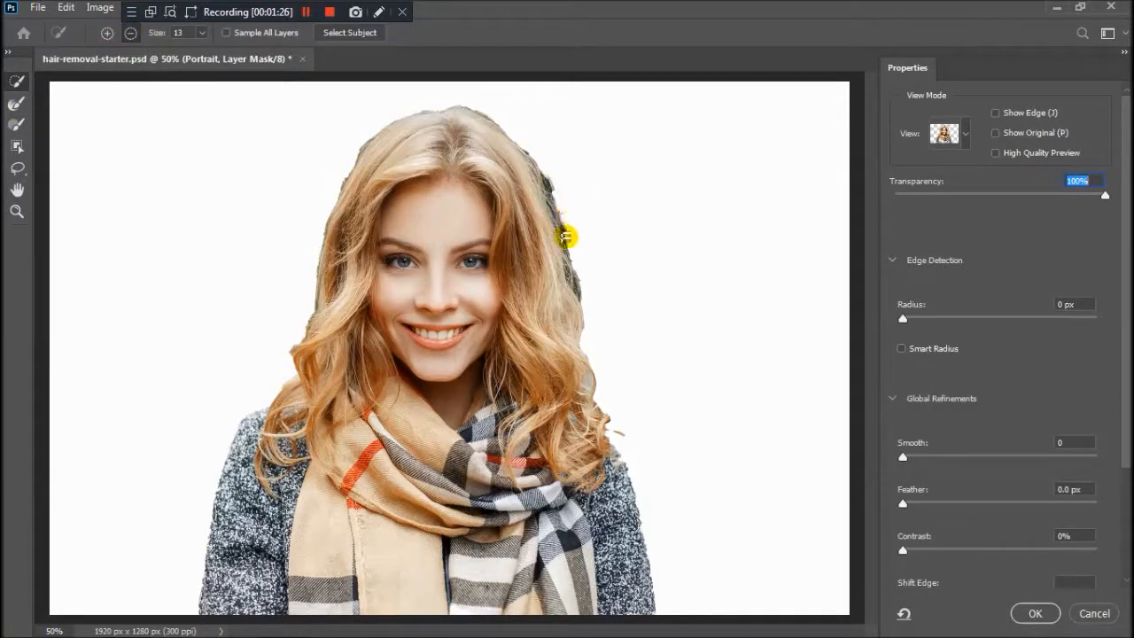
{"action": "left_click_drag", "start_coordinate": [574, 285], "coordinate": [581, 309]}
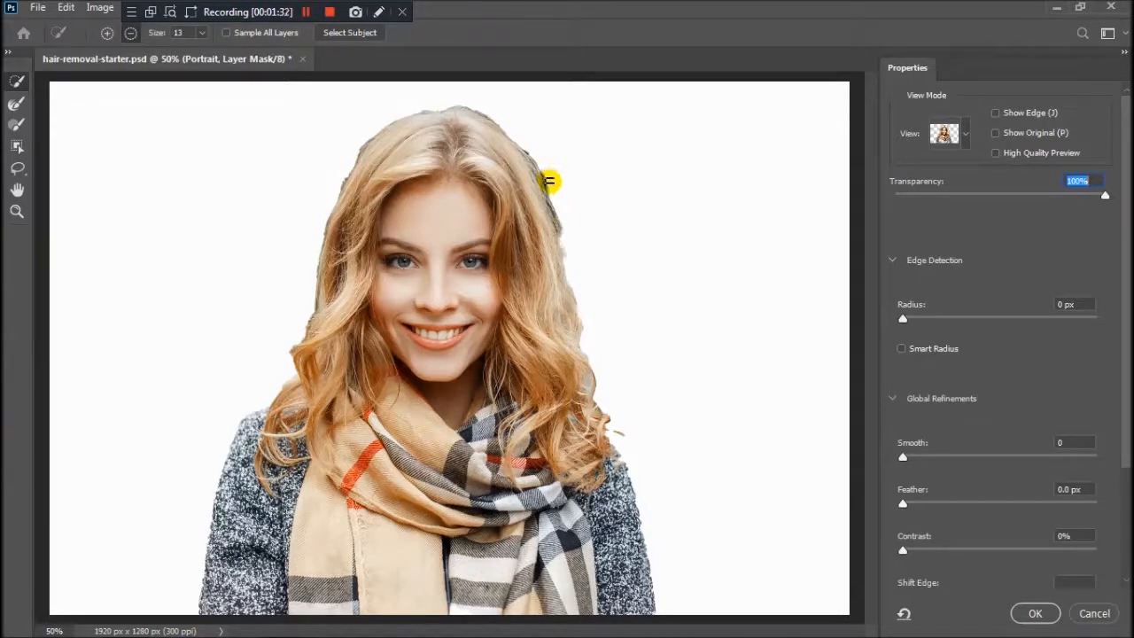
Enlarge the subtracting brush to size 46 and remove more leftover background along the hair edge down to the shoulder on the image's right side
{"action": "left_click", "coordinate": [202, 33]}
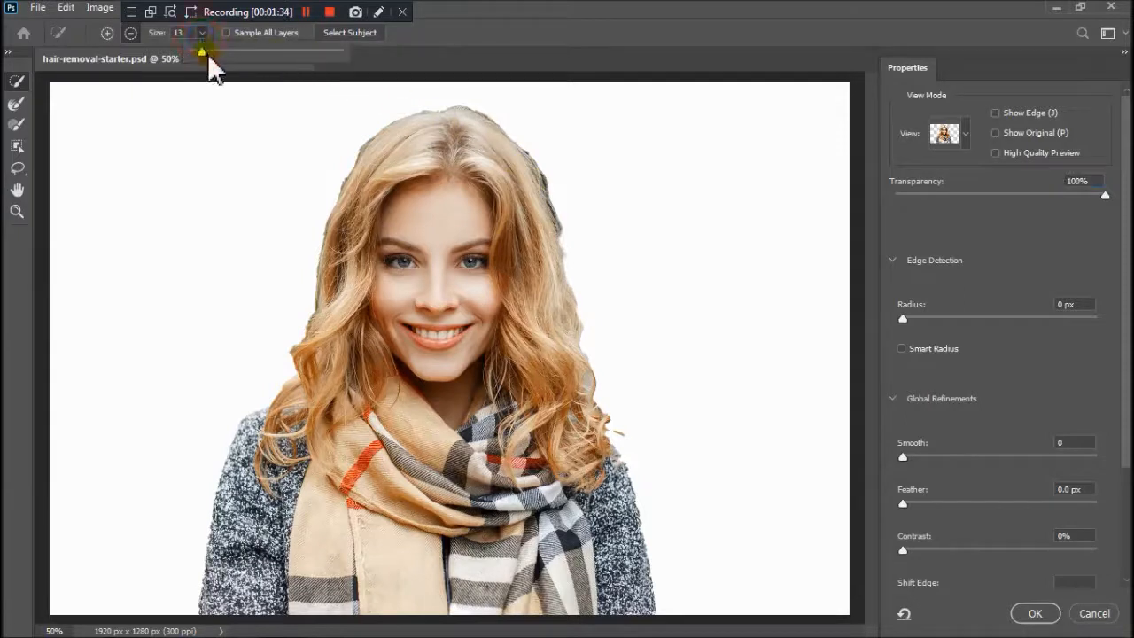
{"action": "left_click", "coordinate": [214, 51]}
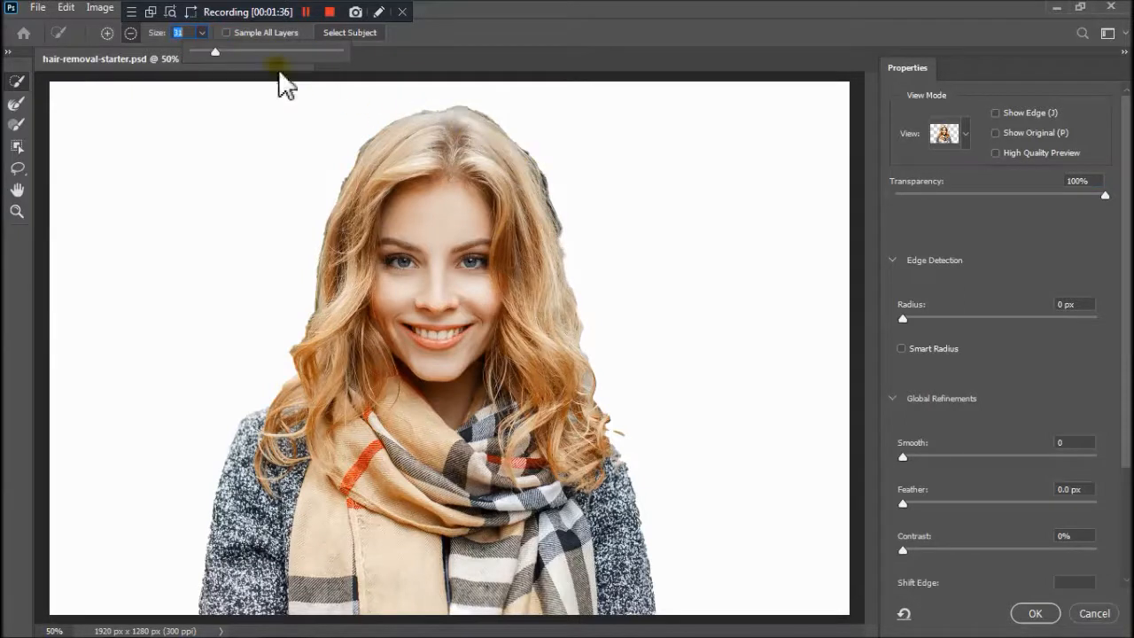
{"action": "left_click", "coordinate": [232, 52]}
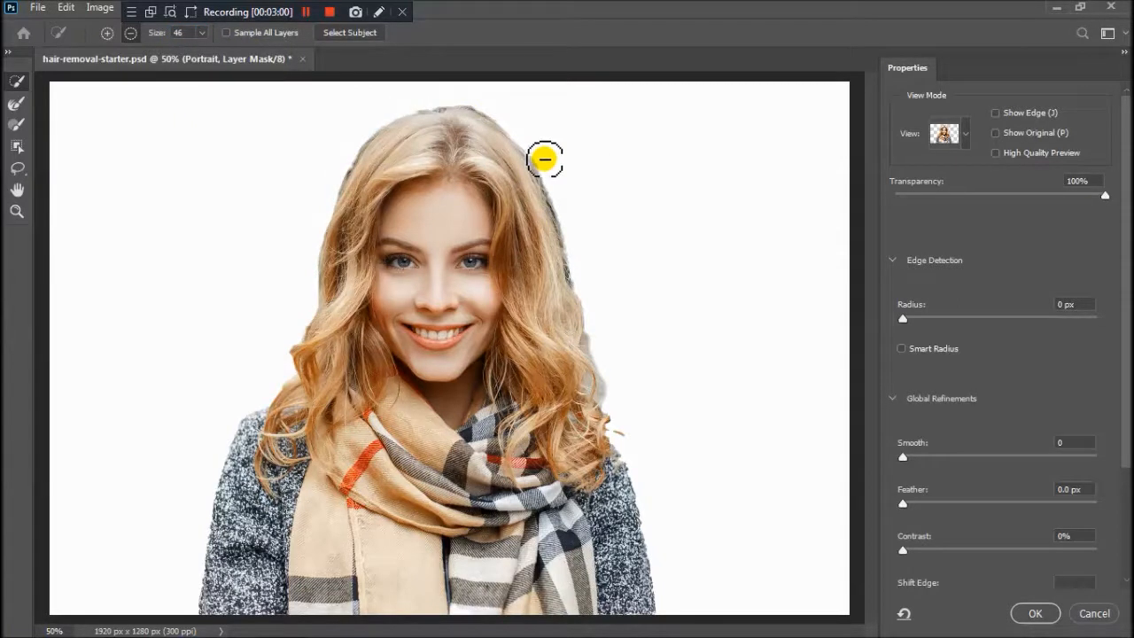
{"action": "left_click_drag", "start_coordinate": [544, 159], "coordinate": [595, 301]}
{"action": "left_click", "coordinate": [596, 338]}
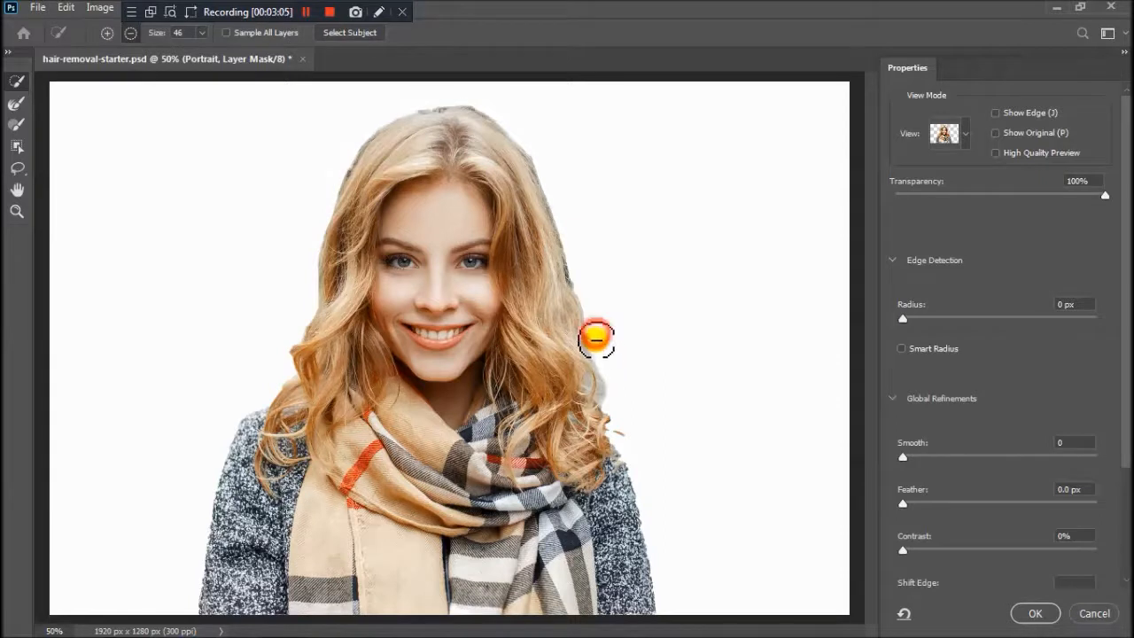
{"action": "mouse_move", "coordinate": [607, 371]}
{"action": "left_mouse_down"}
{"action": "mouse_move", "coordinate": [617, 433]}
{"action": "mouse_move", "coordinate": [621, 416]}
{"action": "left_mouse_up"}
{"action": "left_click", "coordinate": [590, 380]}
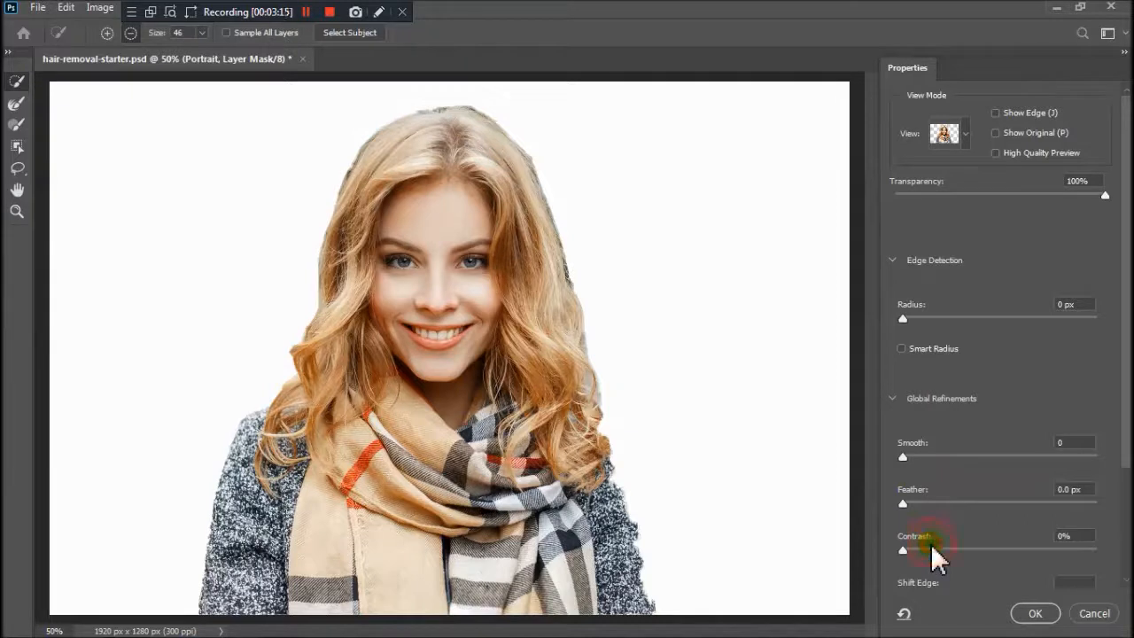
Set the mask's Contrast to 24% and Shift Edge to -54%, keeping Smooth at 0
{"action": "left_click_drag", "start_coordinate": [928, 548], "coordinate": [951, 549]}
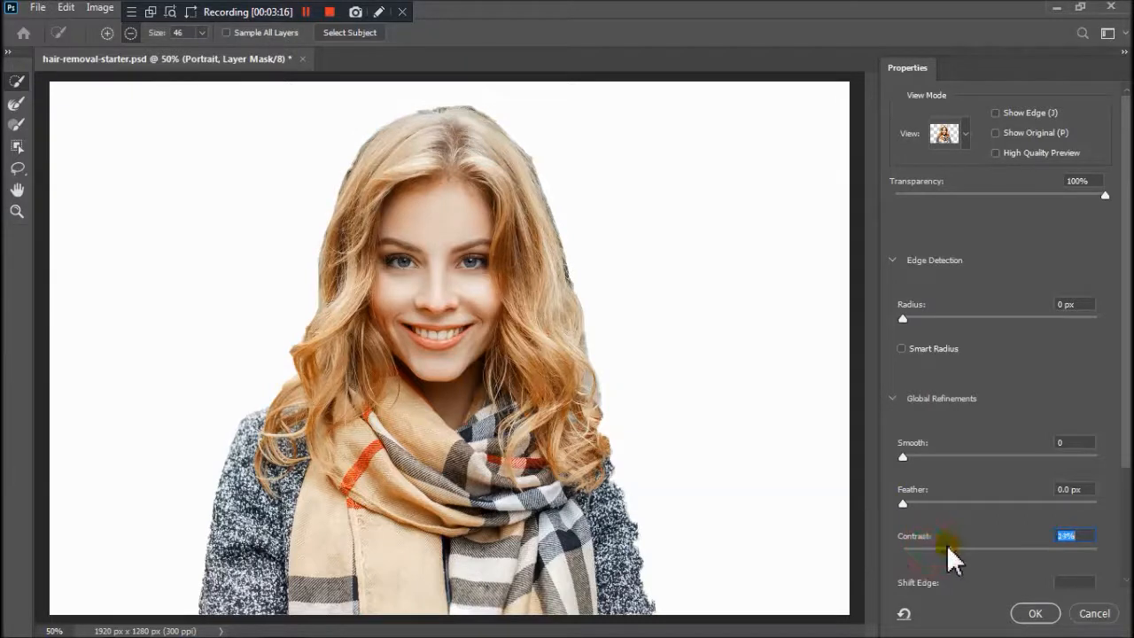
{"action": "mouse_move", "coordinate": [904, 456]}
{"action": "left_mouse_down"}
{"action": "mouse_move", "coordinate": [915, 458]}
{"action": "mouse_move", "coordinate": [898, 458]}
{"action": "left_mouse_up"}
{"action": "scroll", "coordinate": [992, 509], "scroll_direction": "down", "scroll_amount": 1}
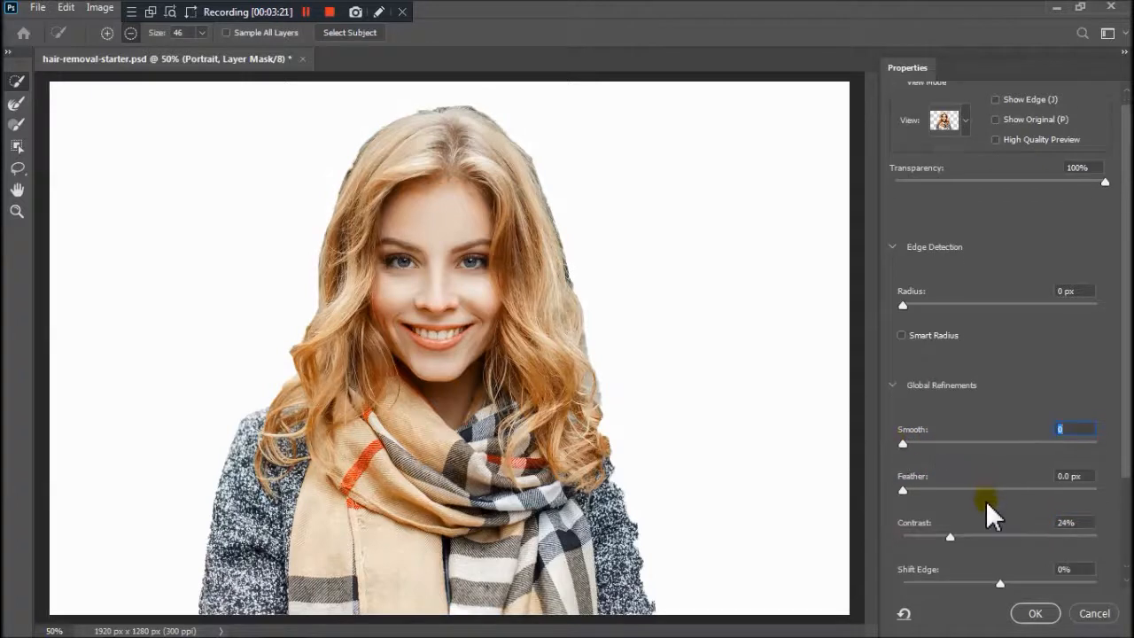
{"action": "left_click", "coordinate": [942, 583]}
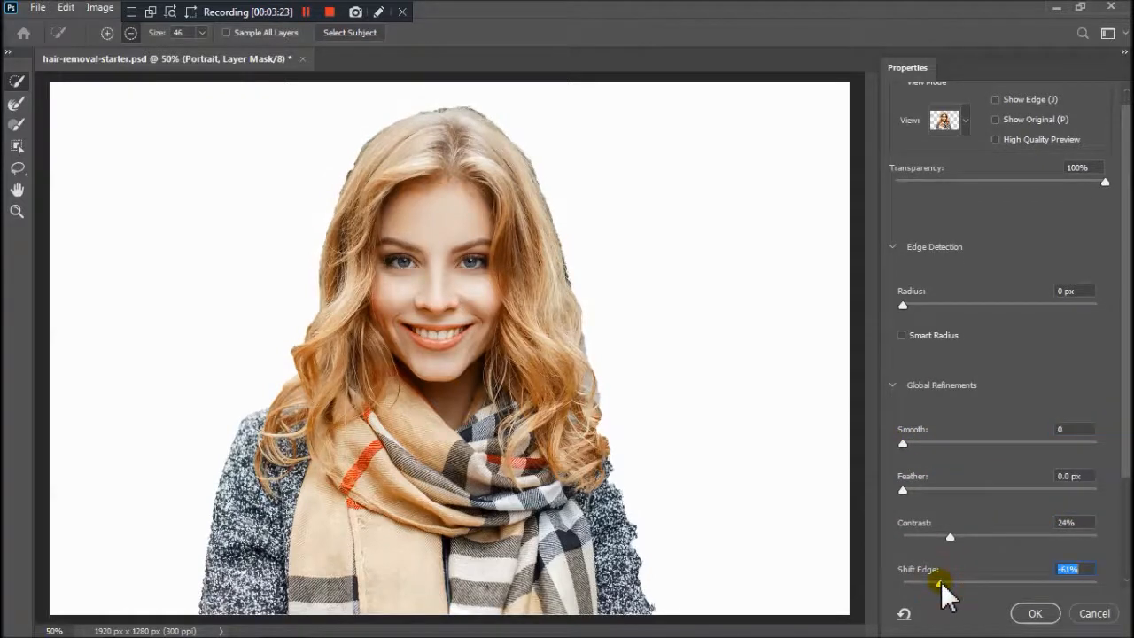
{"action": "mouse_move", "coordinate": [941, 585]}
{"action": "left_mouse_down"}
{"action": "mouse_move", "coordinate": [916, 585]}
{"action": "mouse_move", "coordinate": [992, 585]}
{"action": "mouse_move", "coordinate": [947, 584]}
{"action": "left_mouse_up"}
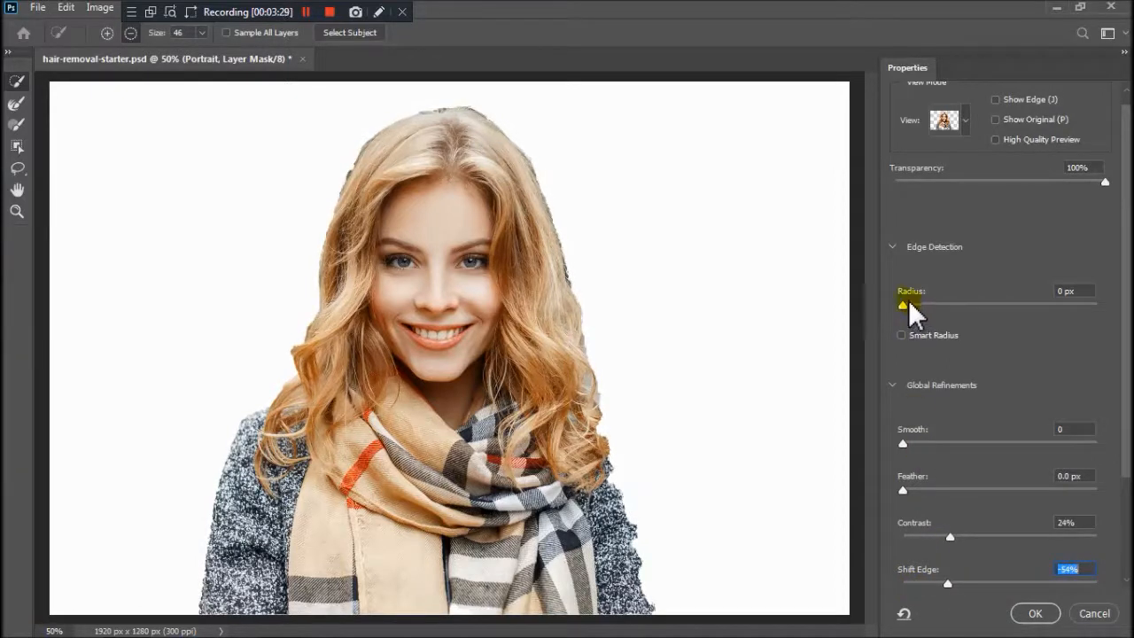
Set the mask's Radius to 4 px, Smooth to 15 and Feather to 8.2 px, and apply the refinement to the Portrait layer
{"action": "left_click_drag", "start_coordinate": [911, 302], "coordinate": [948, 303]}
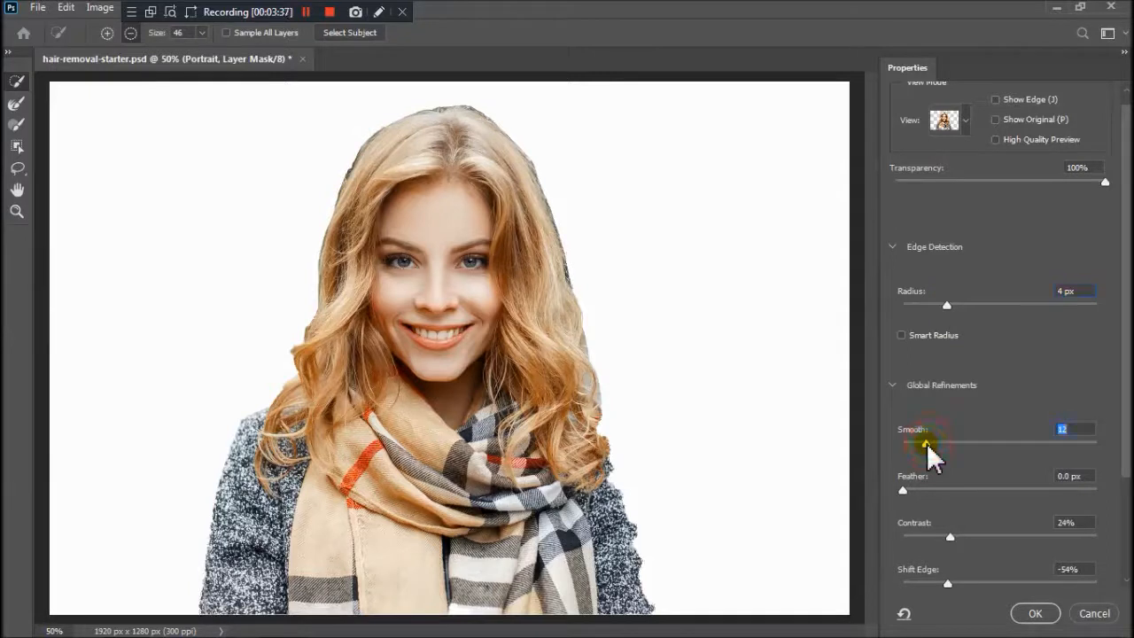
{"action": "left_click_drag", "start_coordinate": [928, 444], "coordinate": [937, 448]}
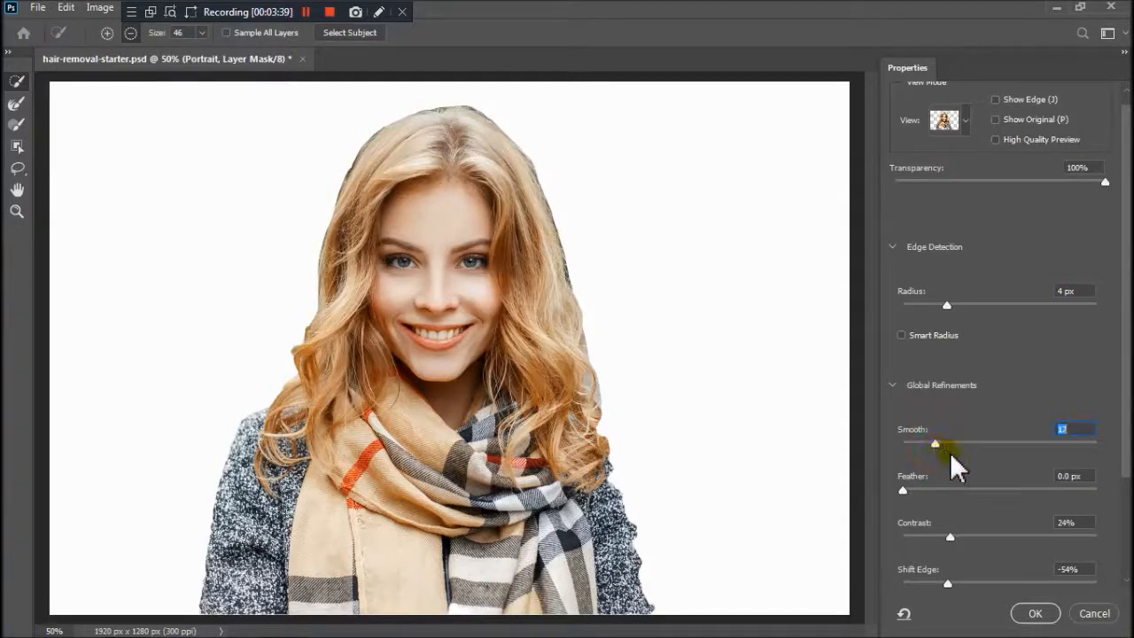
{"action": "left_click_drag", "start_coordinate": [903, 489], "coordinate": [972, 490]}
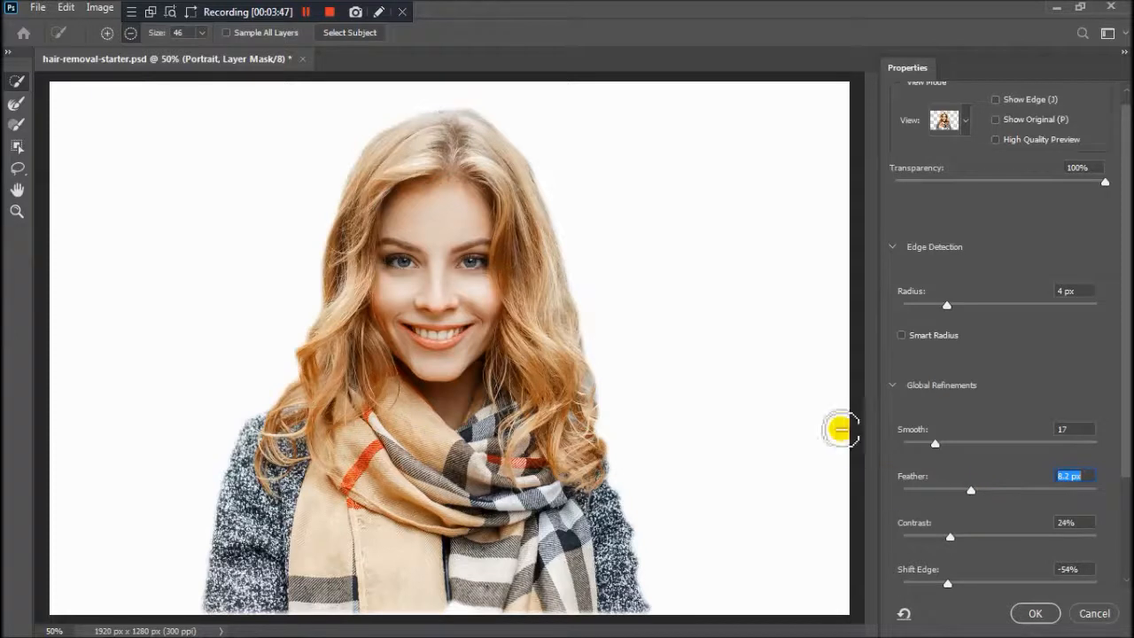
{"action": "left_click", "coordinate": [906, 444]}
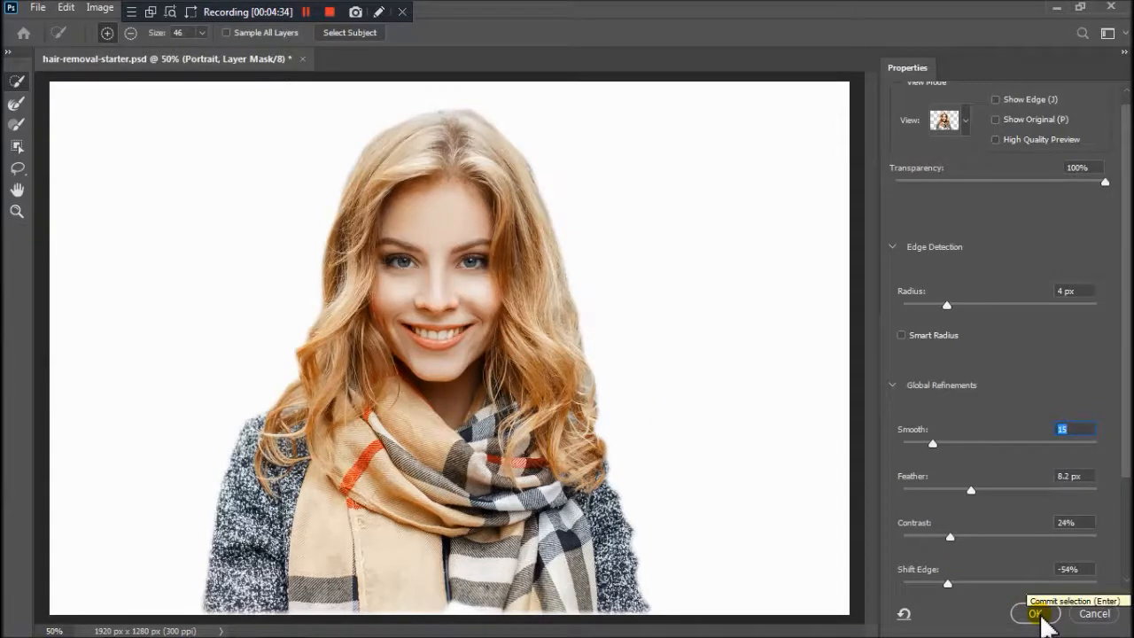
{"action": "left_click", "coordinate": [1035, 613]}
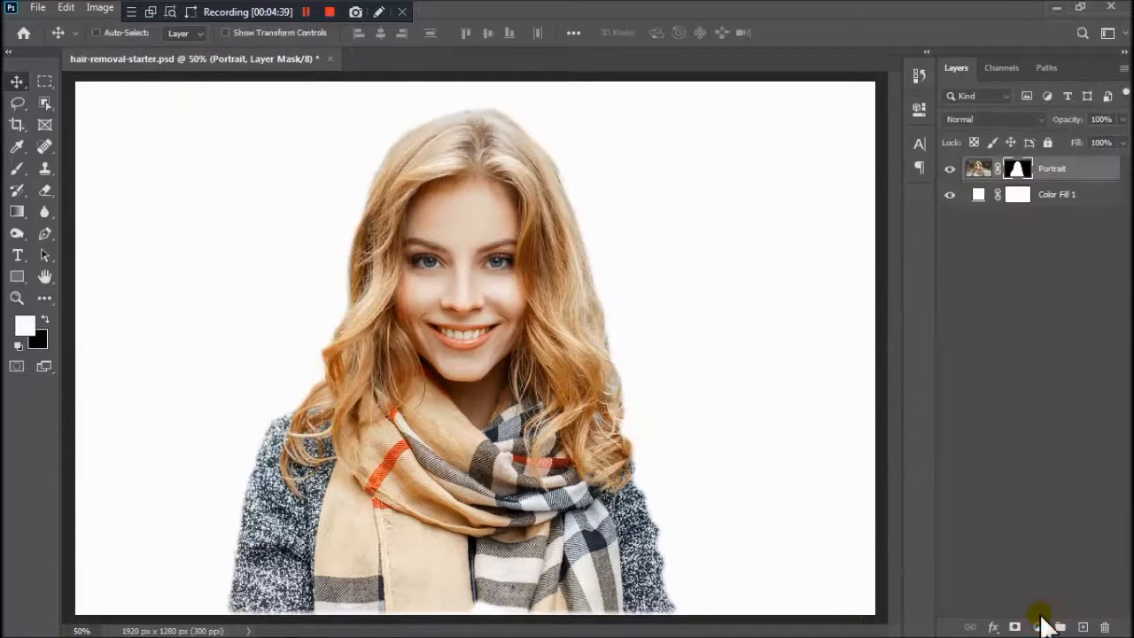
{"action": "left_click", "coordinate": [948, 169]}
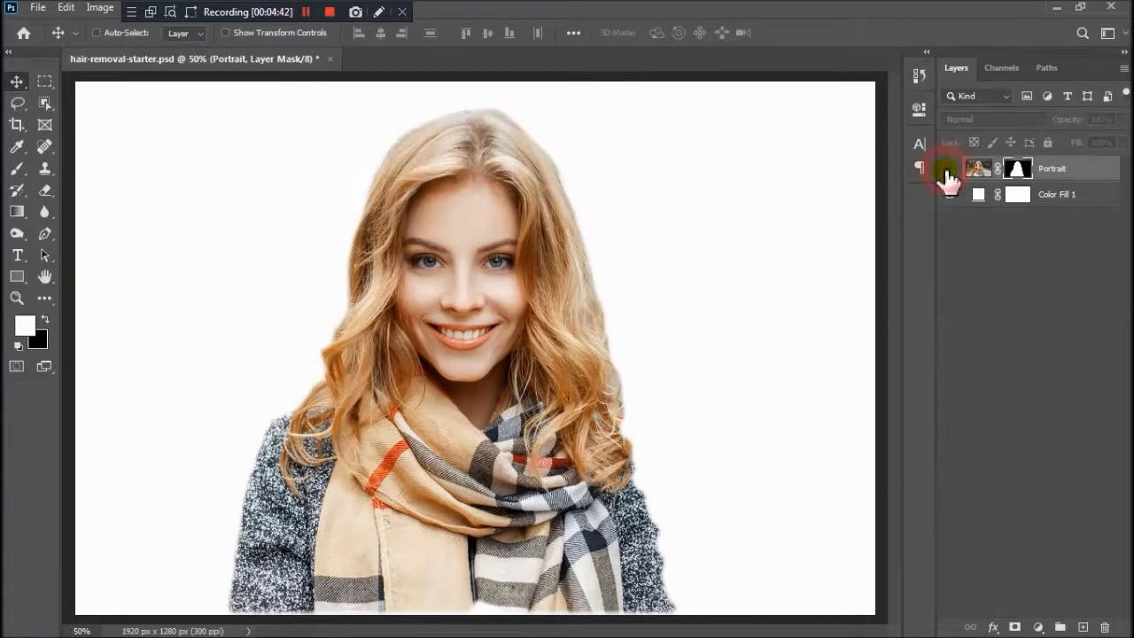
{"action": "left_click", "coordinate": [949, 170]}
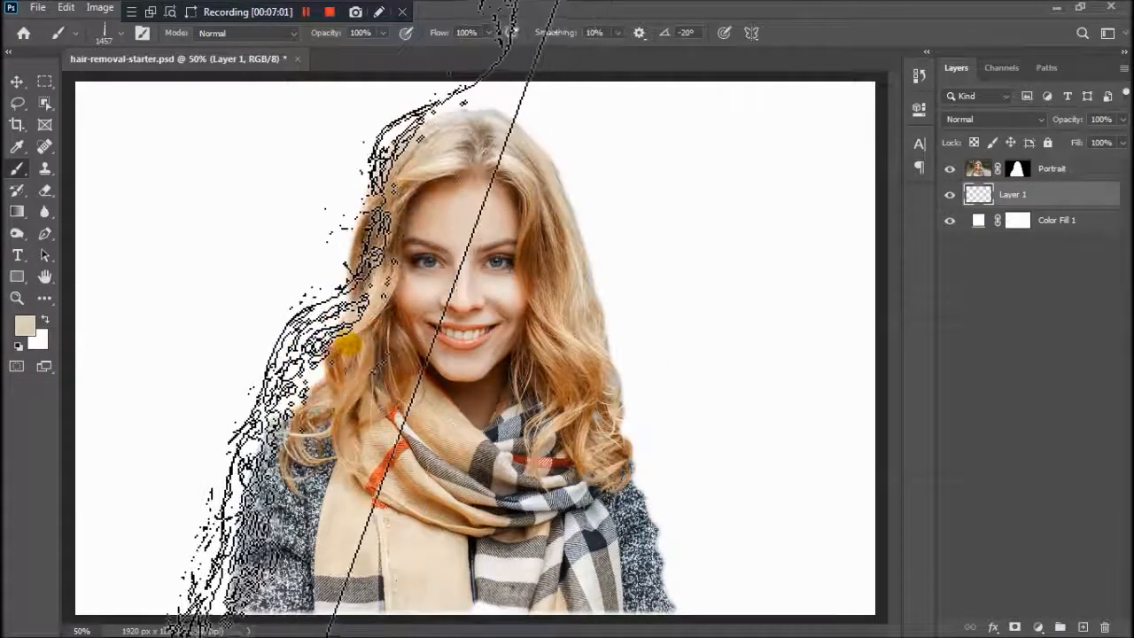
Stamp the 1457 px rambutr 3 brush on Layer 1 beside the left hair edge, and again beside the right edge at a -160° angle
{"action": "left_click", "coordinate": [340, 329]}
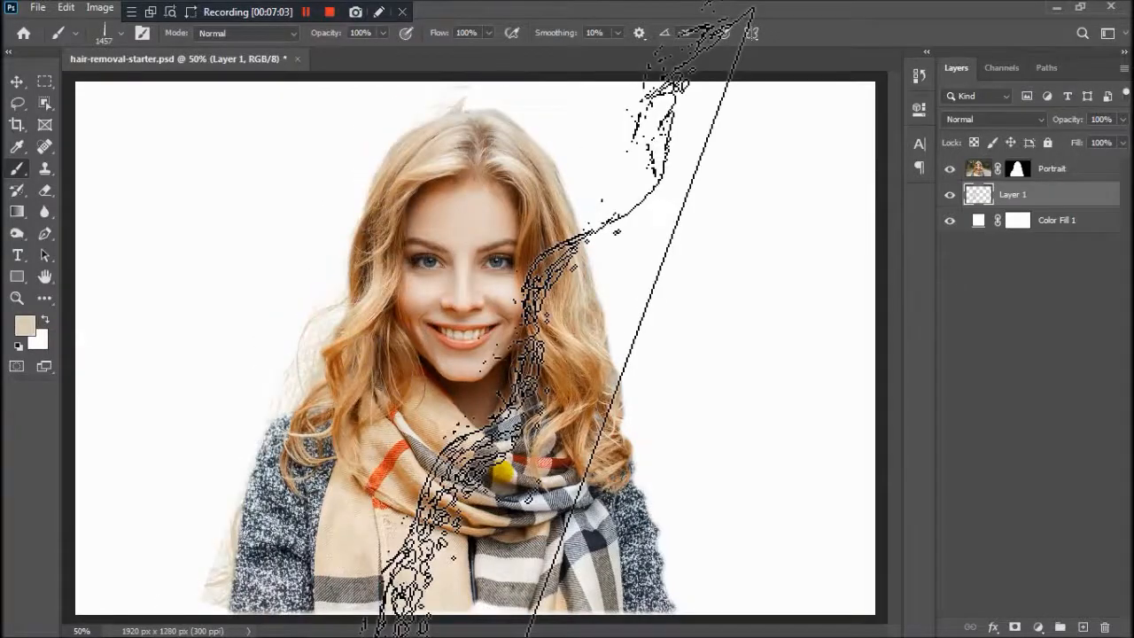
{"action": "right_click", "coordinate": [503, 310]}
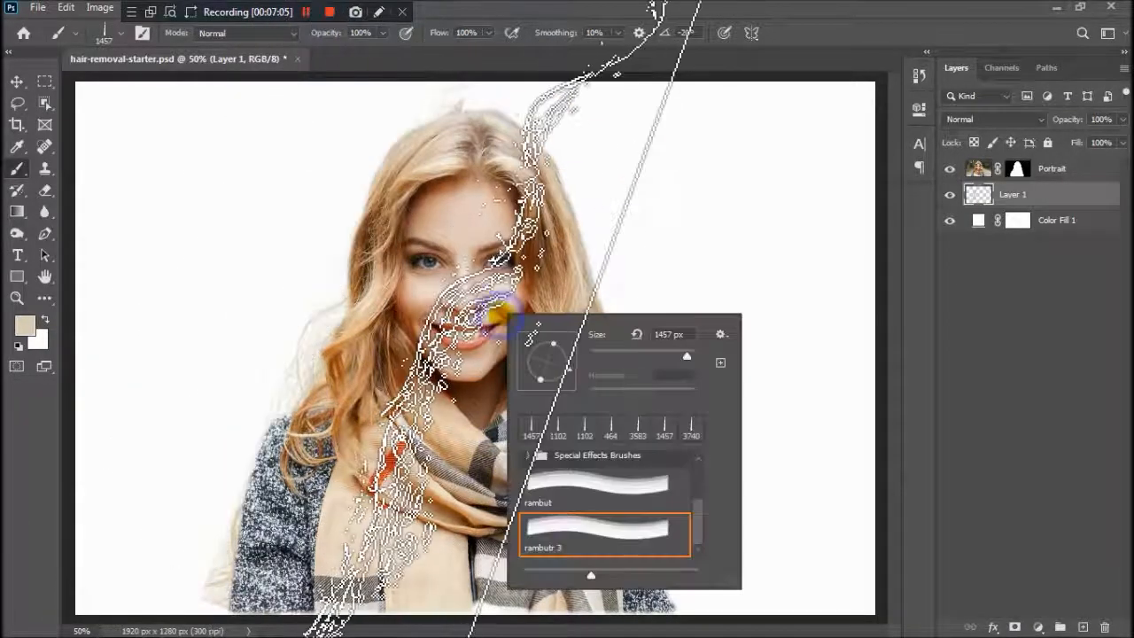
{"action": "left_click_drag", "start_coordinate": [536, 350], "coordinate": [560, 300]}
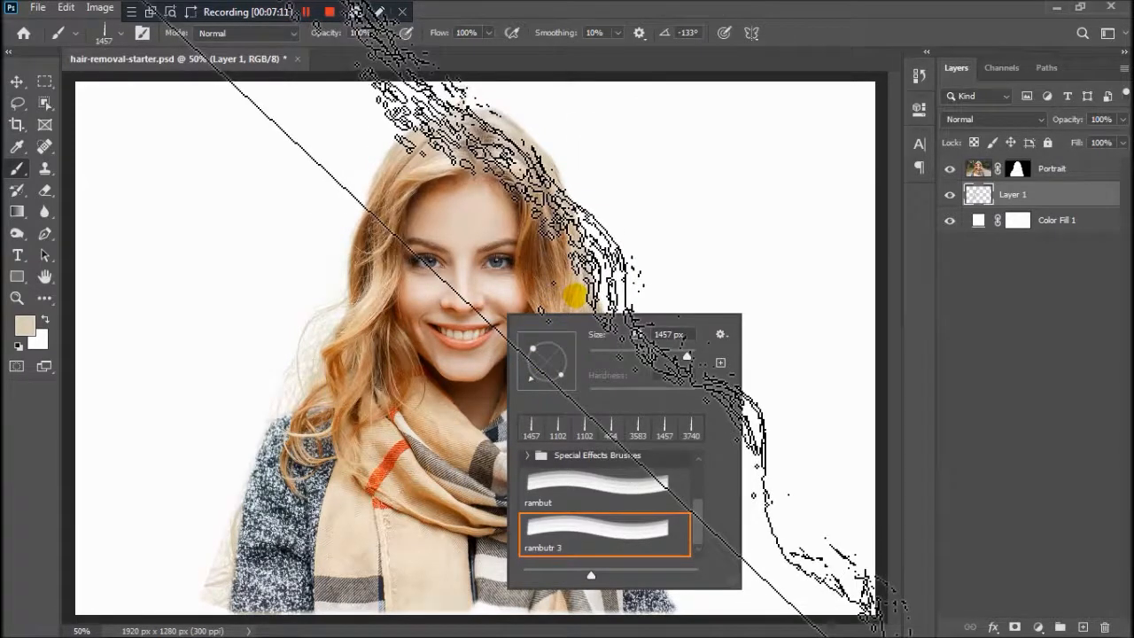
{"action": "left_click_drag", "start_coordinate": [525, 372], "coordinate": [531, 364]}
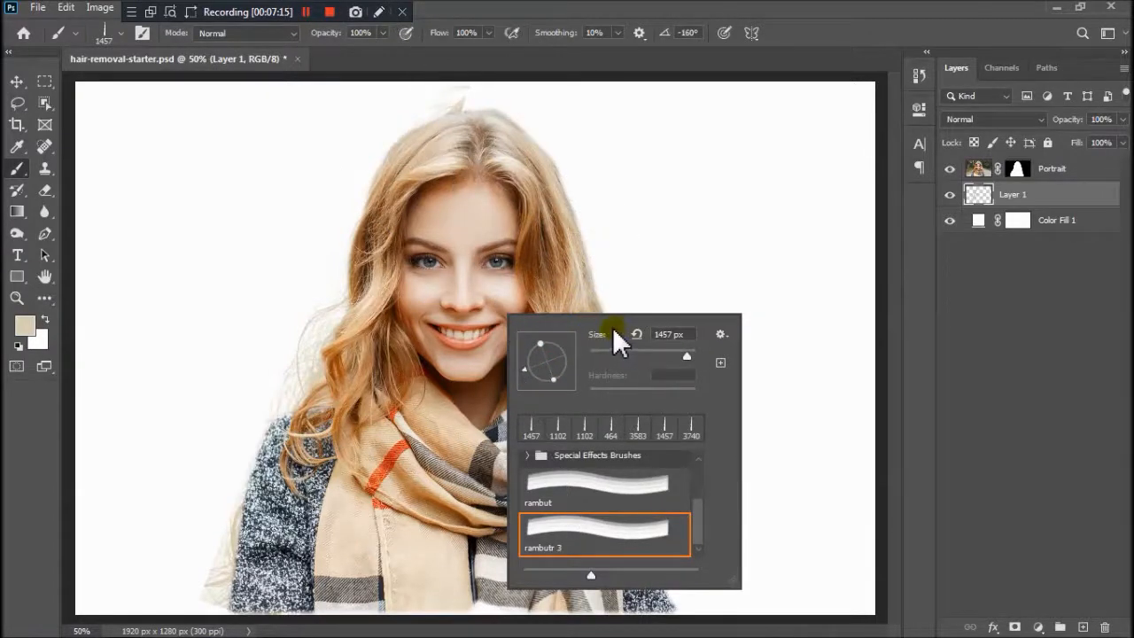
{"action": "key", "text": "Return"}
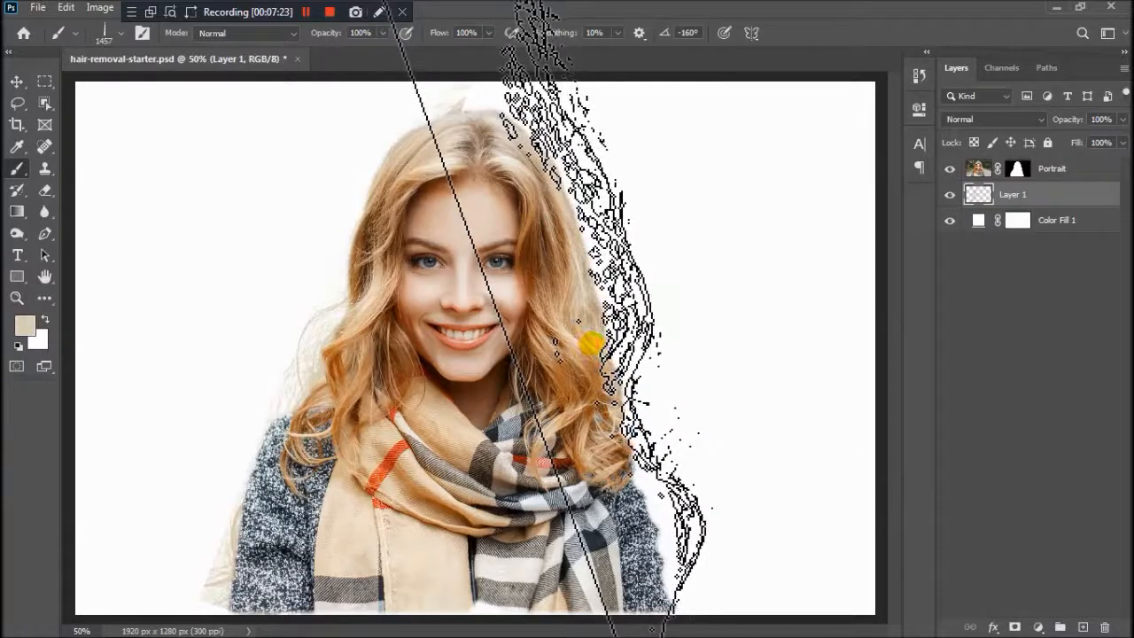
{"action": "left_click", "coordinate": [592, 342]}
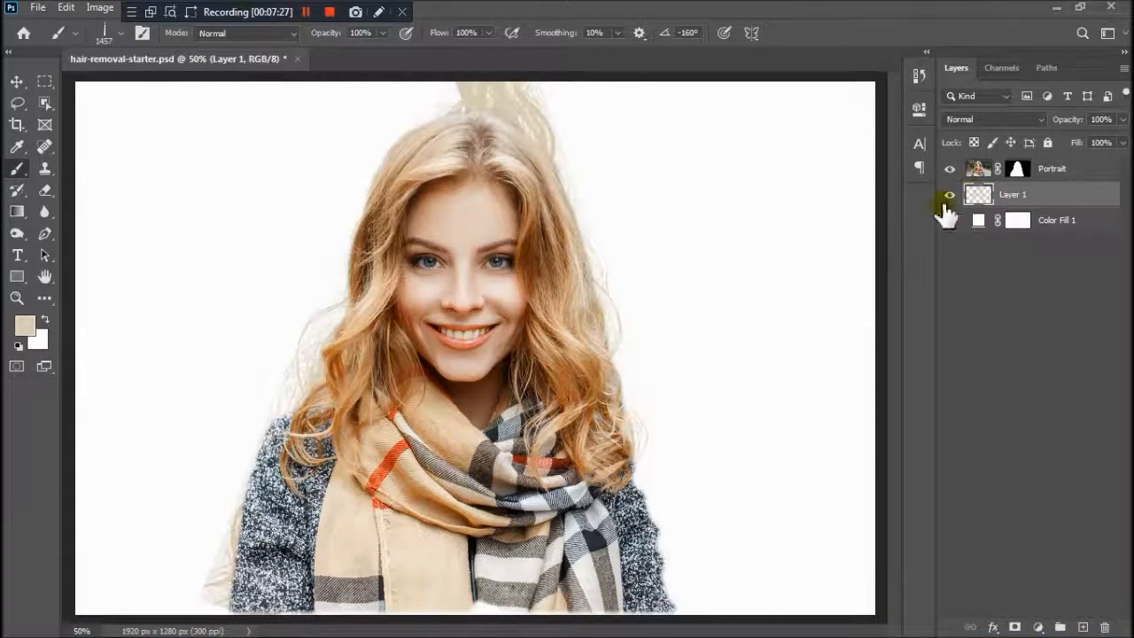
Erase the excess painted hair above the head on Layer 1 with a 183 px Eraser at 100% hardness
{"action": "left_click", "coordinate": [42, 189]}
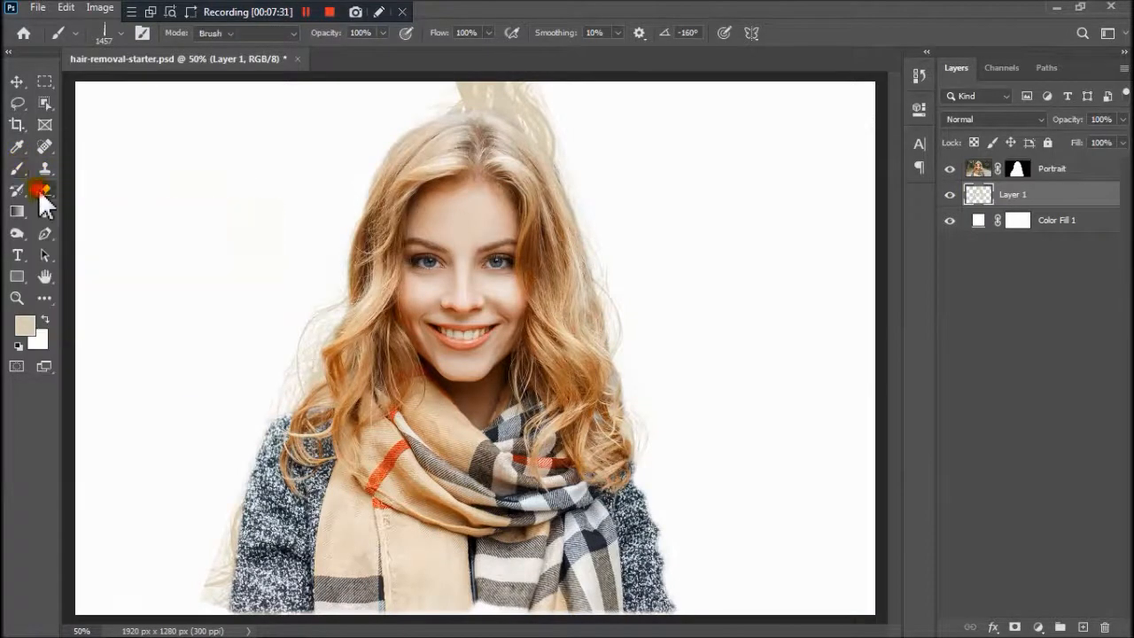
{"action": "right_click", "coordinate": [322, 186]}
{"action": "double_click", "coordinate": [488, 205]}
{"action": "type", "text": "183"}
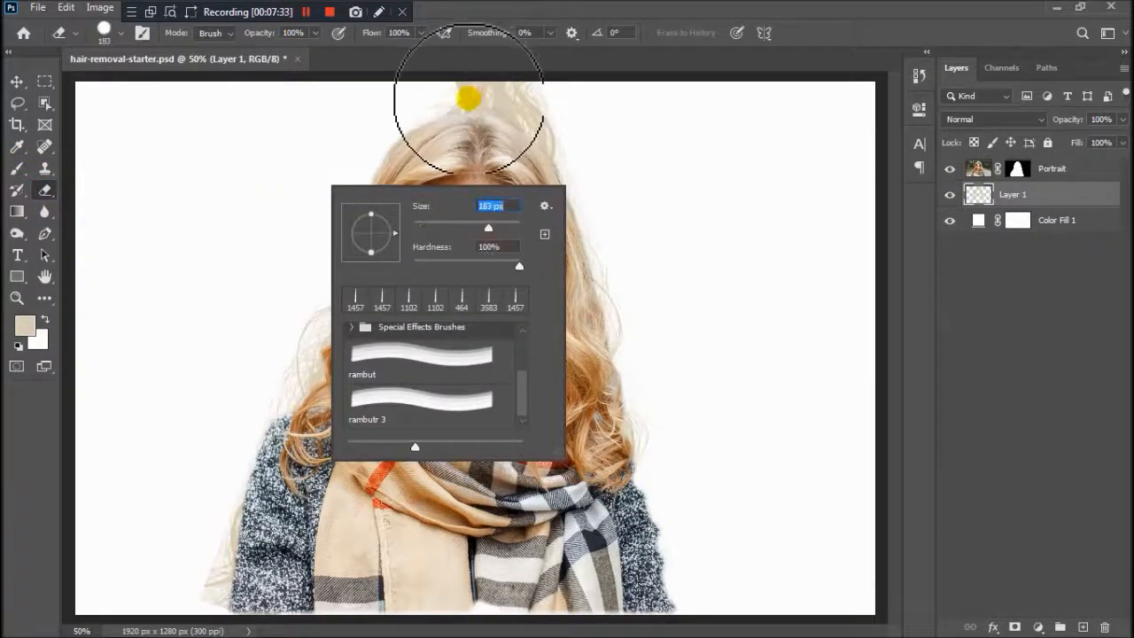
{"action": "left_click", "coordinate": [458, 103]}
{"action": "mouse_move", "coordinate": [485, 98]}
{"action": "left_mouse_down"}
{"action": "mouse_move", "coordinate": [512, 93]}
{"action": "mouse_move", "coordinate": [526, 121]}
{"action": "mouse_move", "coordinate": [515, 131]}
{"action": "mouse_move", "coordinate": [554, 154]}
{"action": "mouse_move", "coordinate": [613, 141]}
{"action": "mouse_move", "coordinate": [597, 183]}
{"action": "mouse_move", "coordinate": [623, 193]}
{"action": "mouse_move", "coordinate": [639, 230]}
{"action": "mouse_move", "coordinate": [469, 131]}
{"action": "mouse_move", "coordinate": [536, 150]}
{"action": "left_mouse_up"}
Lower the Eraser opacity to 60% and erase stray painted hair beside the upper right hair edge and the lower left coat edge
{"action": "left_click", "coordinate": [315, 33]}
{"action": "left_click", "coordinate": [284, 53]}
{"action": "left_click_drag", "start_coordinate": [558, 172], "coordinate": [604, 205]}
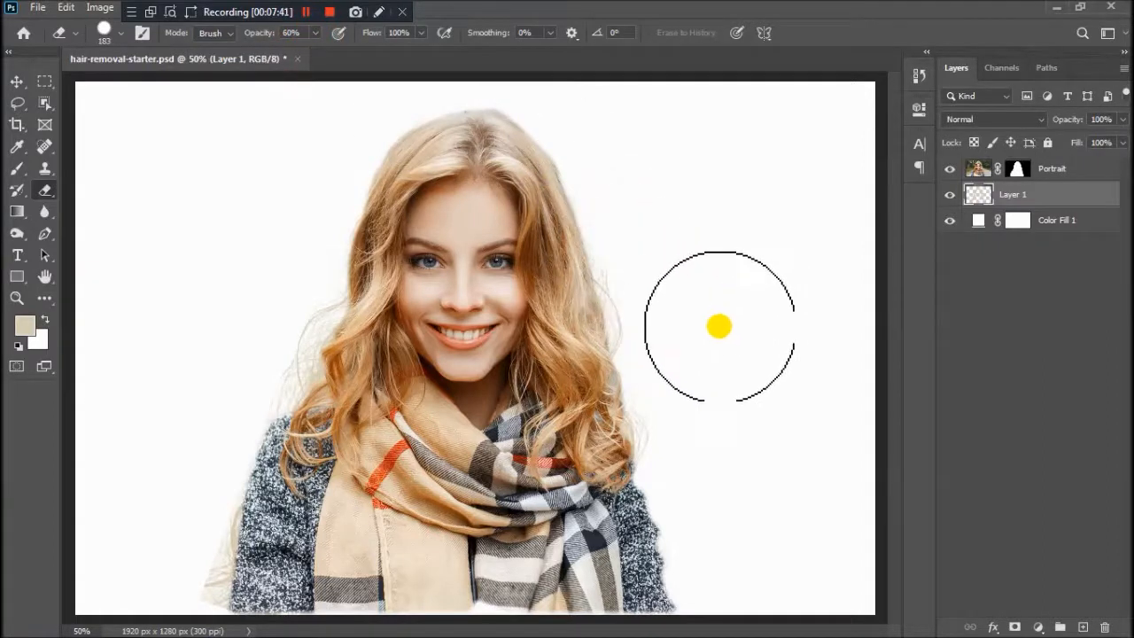
{"action": "left_click_drag", "start_coordinate": [195, 589], "coordinate": [189, 545]}
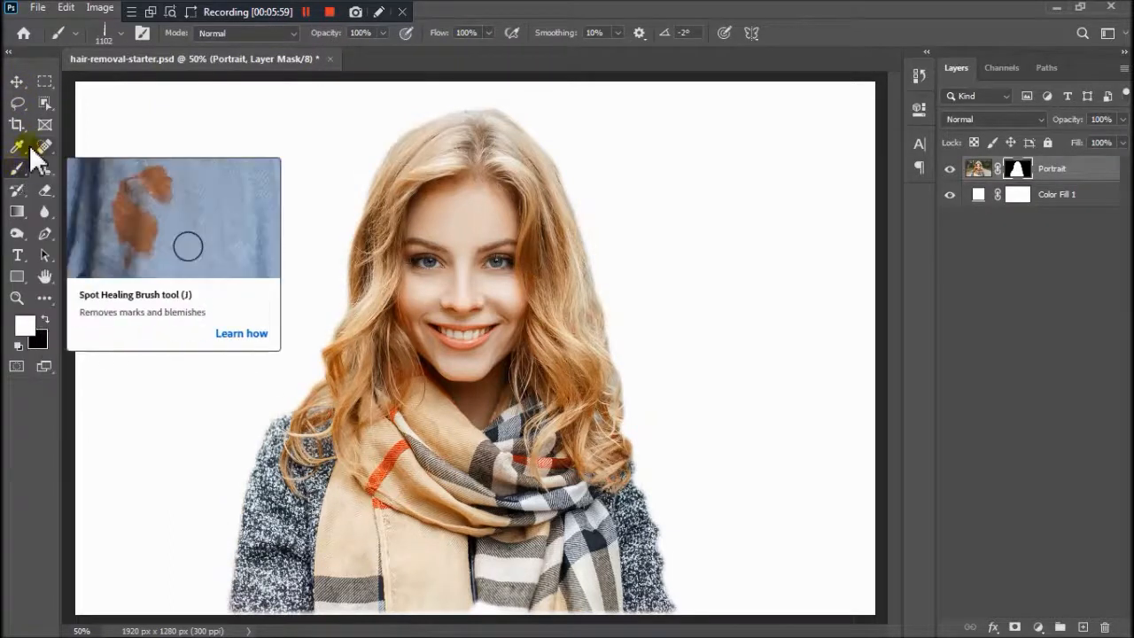
Target the Portrait layer's image instead of its mask and sample a light blonde foreground colour from the hair near the right edge
{"action": "left_click", "coordinate": [17, 146]}
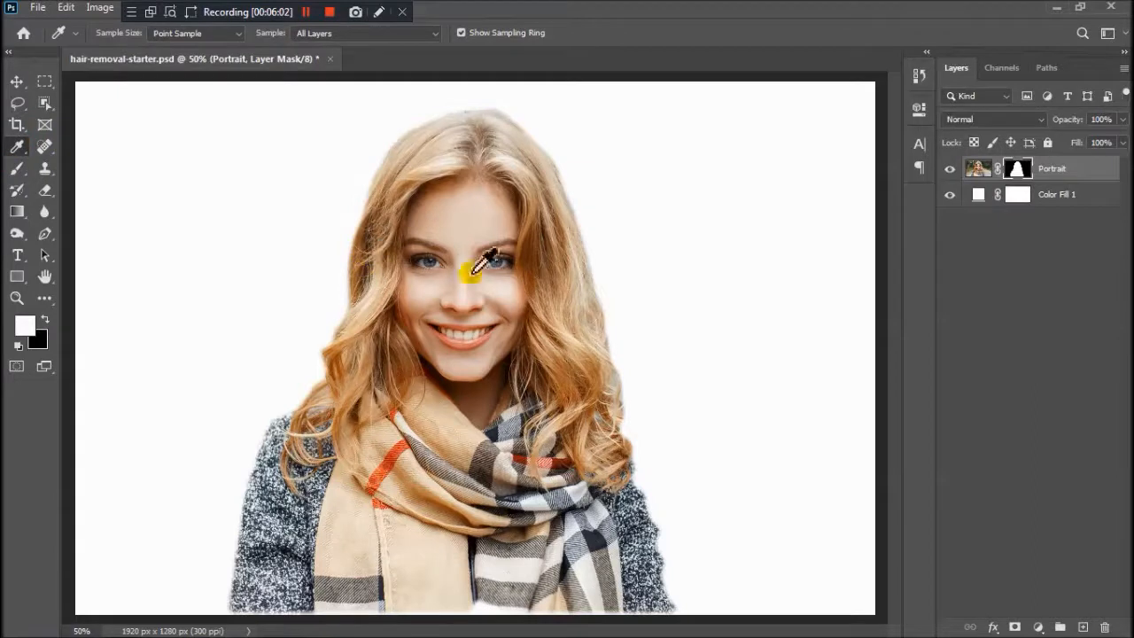
{"action": "left_click", "coordinate": [582, 301]}
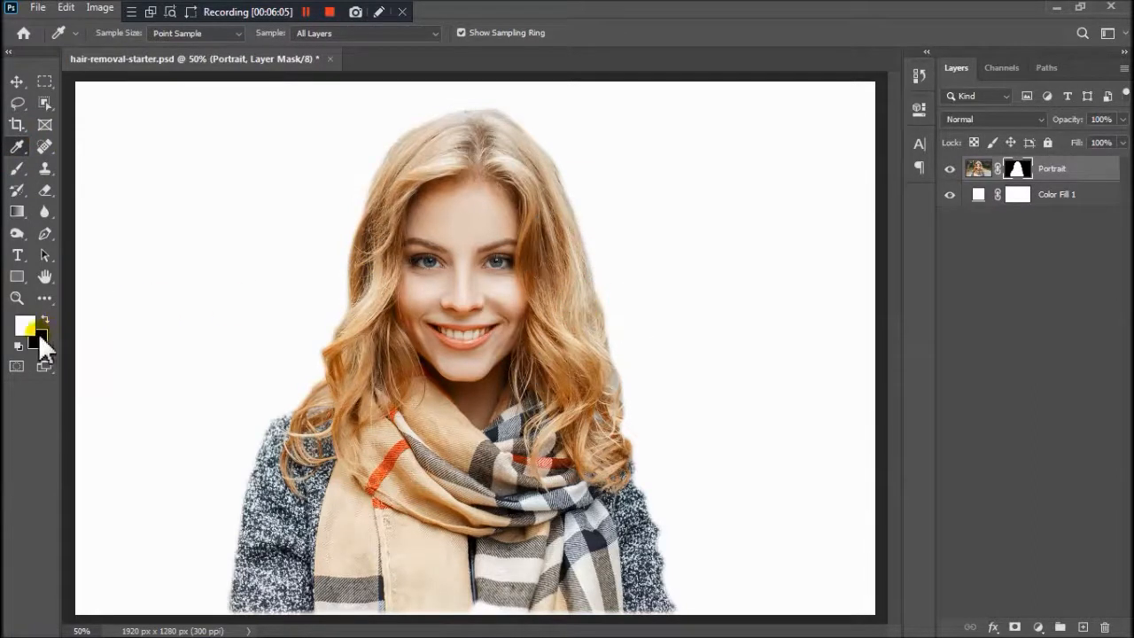
{"action": "left_click", "coordinate": [760, 241]}
{"action": "left_click", "coordinate": [978, 170]}
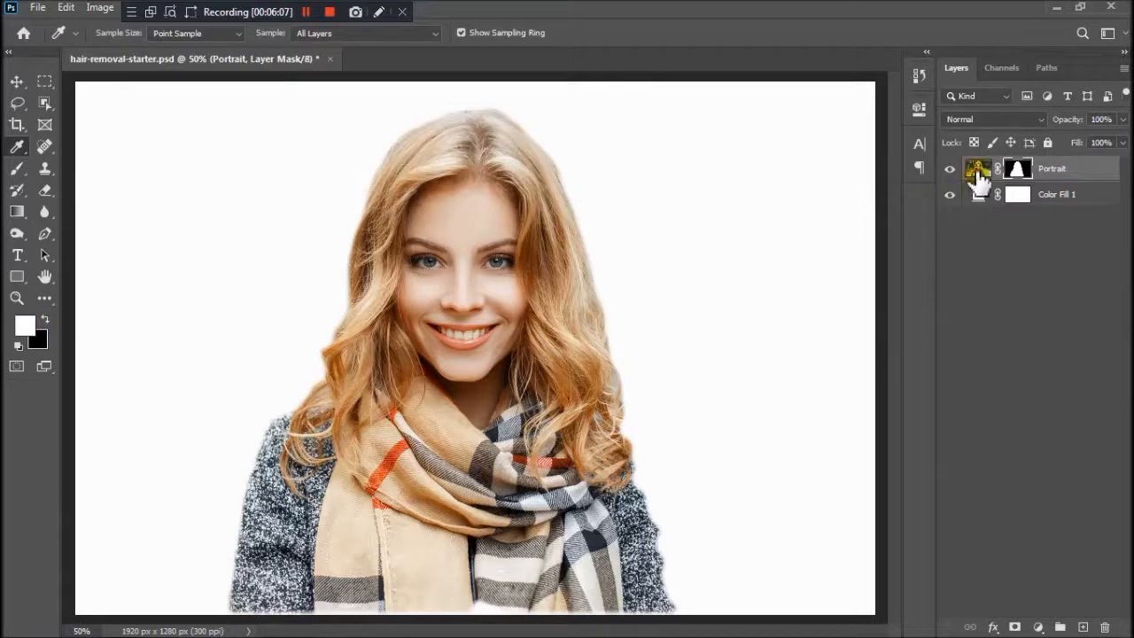
{"action": "left_click", "coordinate": [581, 309]}
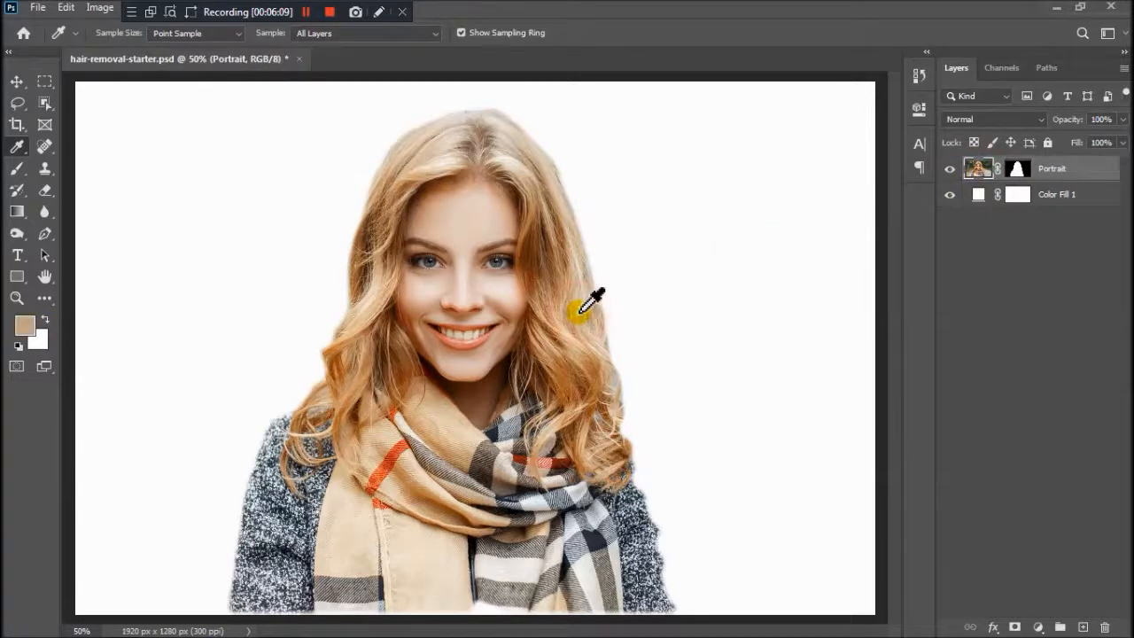
{"action": "left_click", "coordinate": [587, 309]}
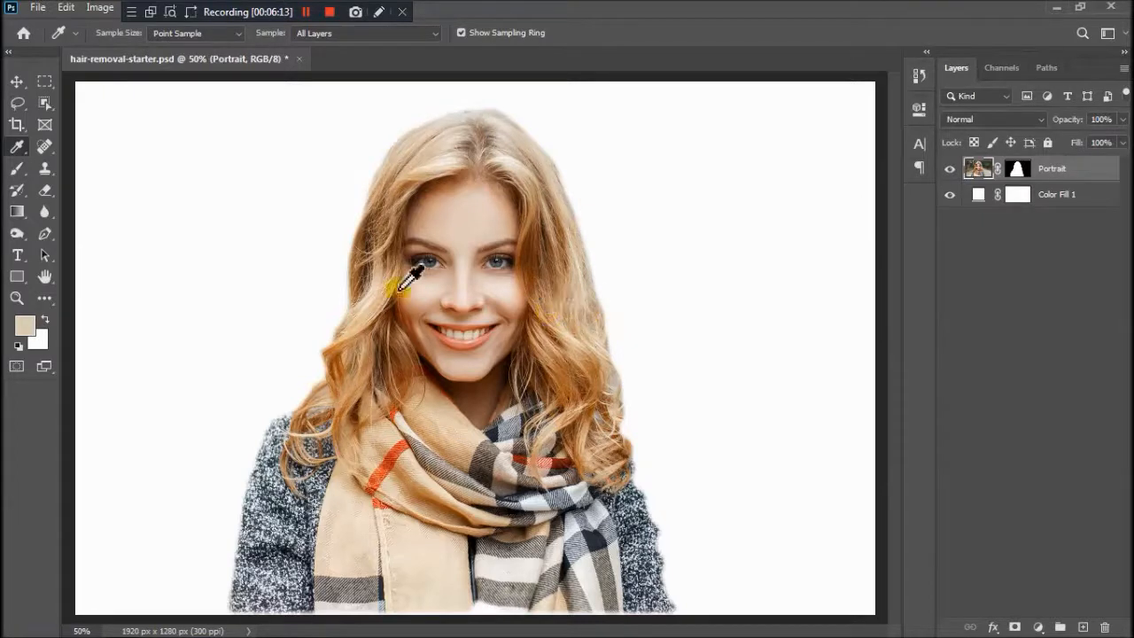
Set up the rambutr 3 hair brush with a -20° angle and a size of 1457 px
{"action": "left_click", "coordinate": [17, 169]}
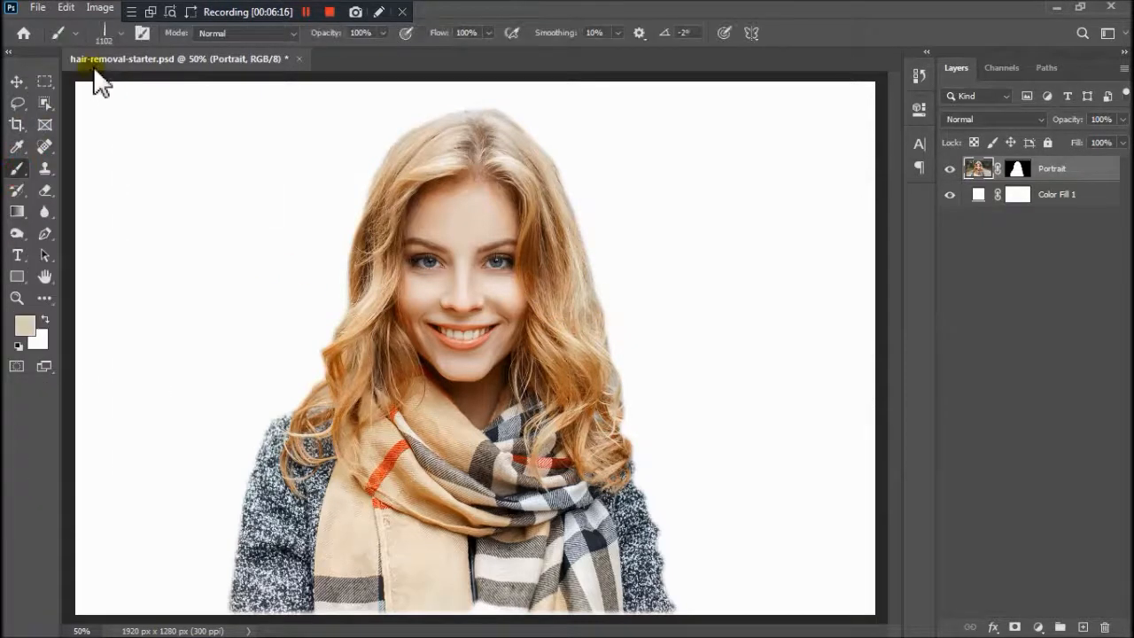
{"action": "left_click", "coordinate": [120, 35]}
{"action": "left_click", "coordinate": [96, 261]}
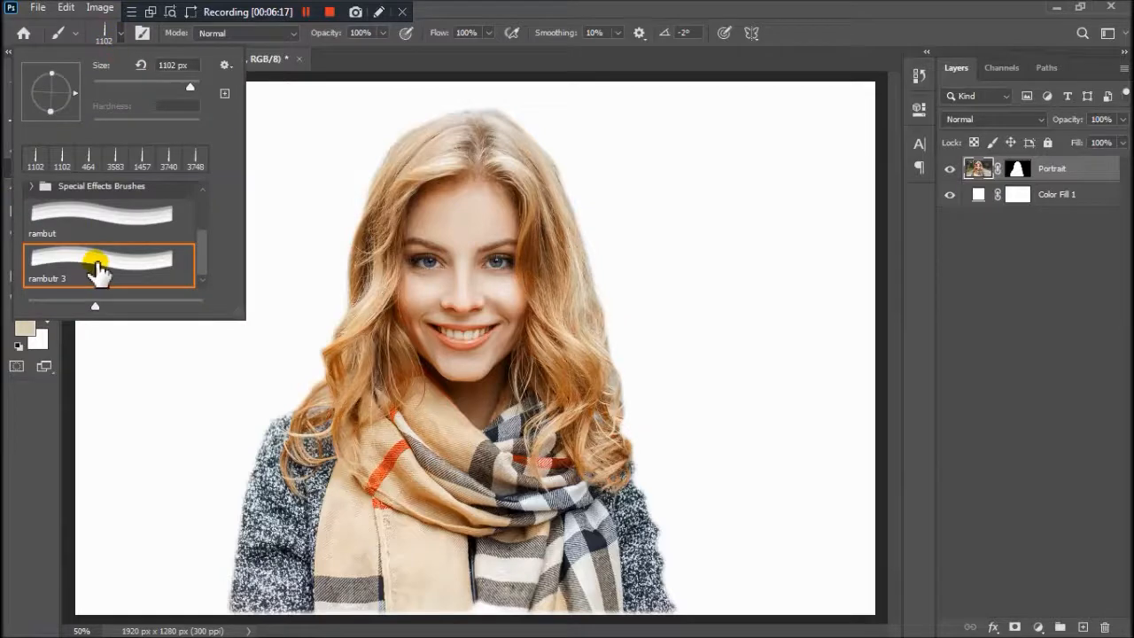
{"action": "left_click", "coordinate": [99, 264]}
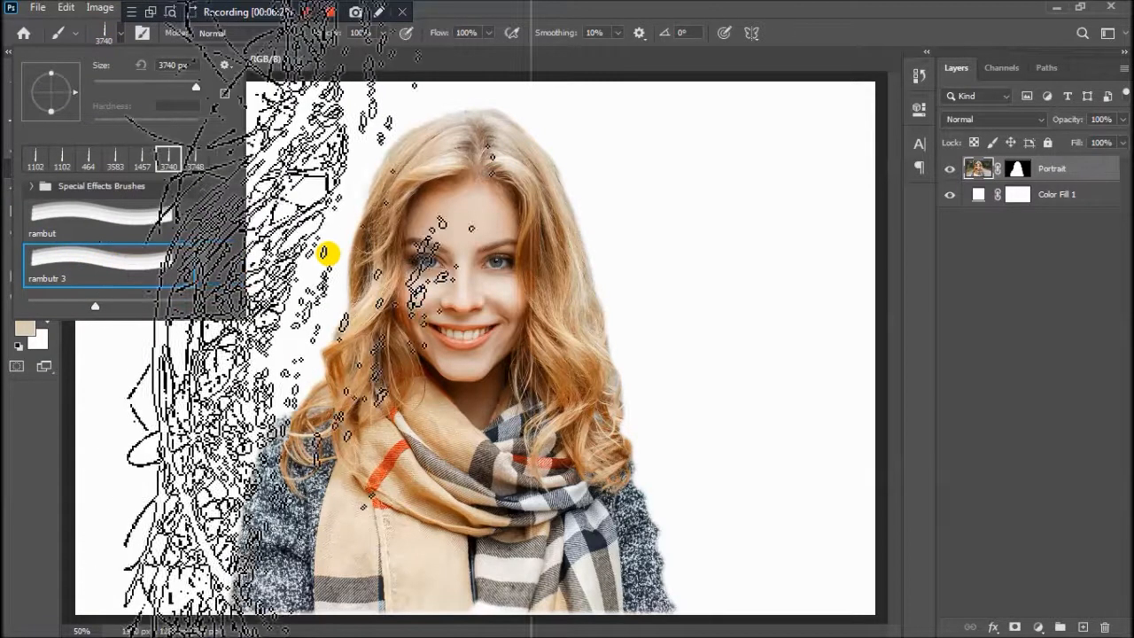
{"action": "left_click", "coordinate": [76, 104]}
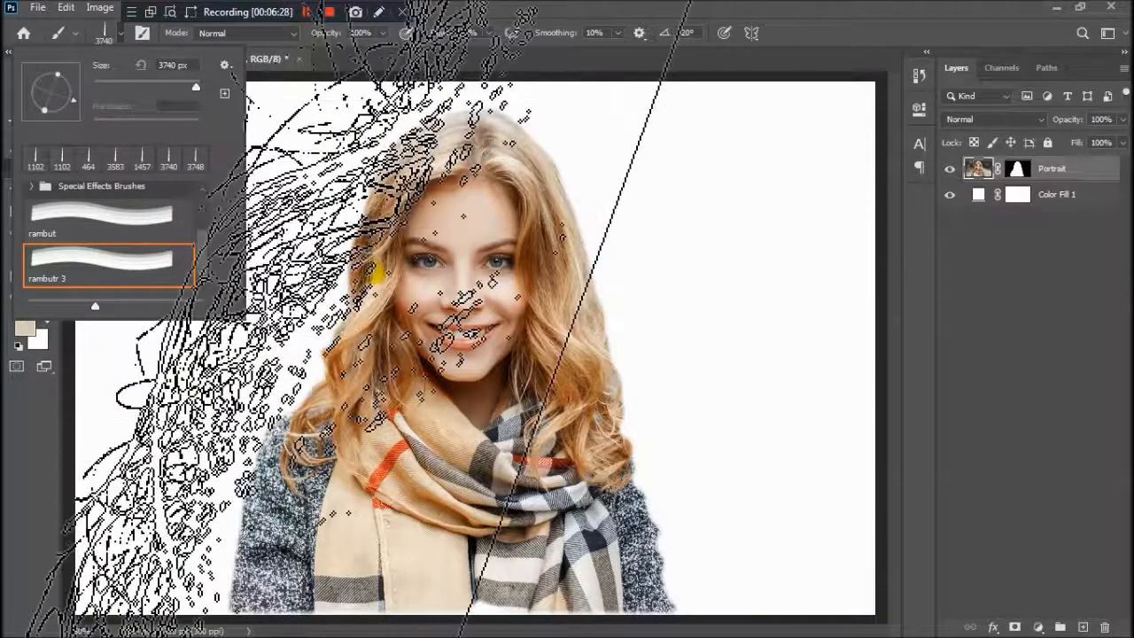
{"action": "mouse_move", "coordinate": [194, 85]}
{"action": "left_mouse_down"}
{"action": "mouse_move", "coordinate": [170, 86]}
{"action": "mouse_move", "coordinate": [194, 86]}
{"action": "left_mouse_up"}
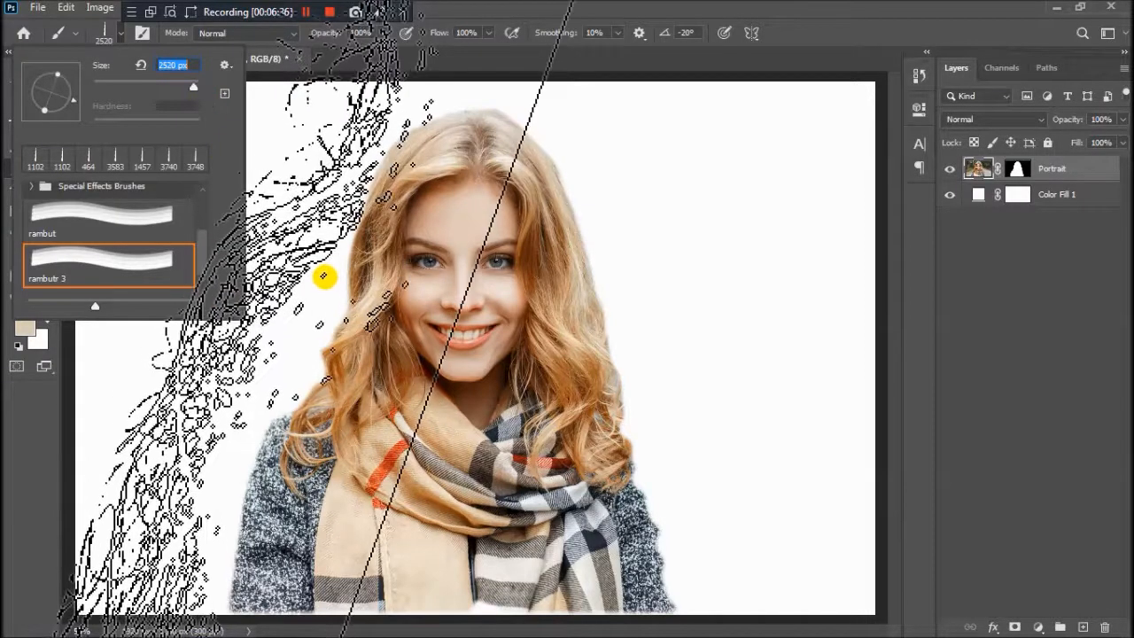
{"action": "left_click_drag", "start_coordinate": [193, 85], "coordinate": [191, 85]}
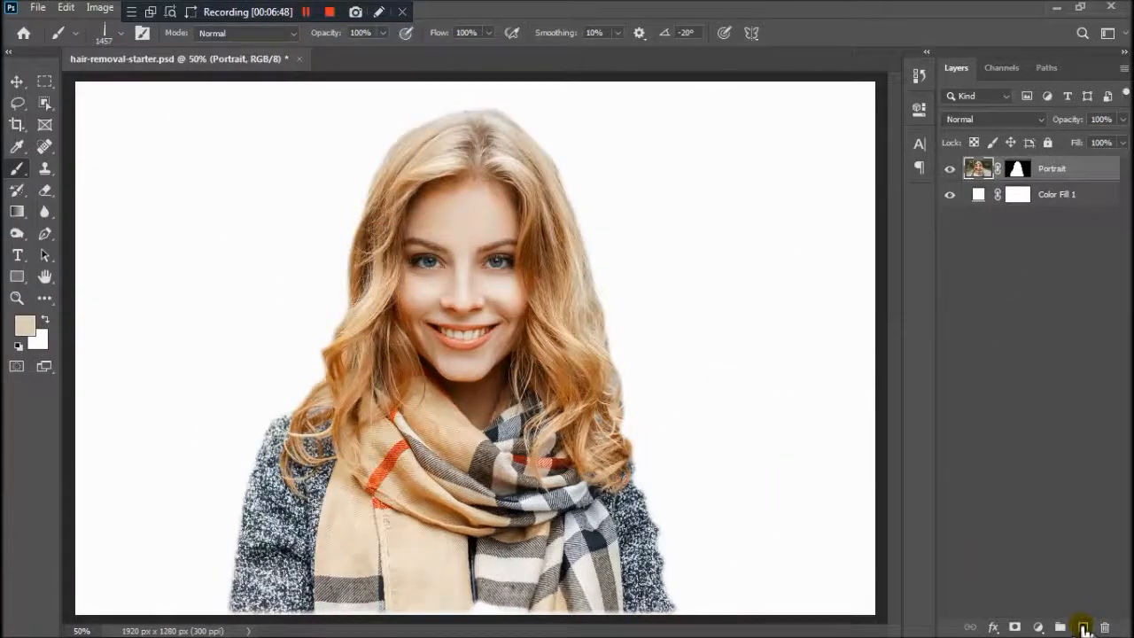
Add a new empty layer above the Portrait layer and make Portrait the active layer again
{"action": "left_click", "coordinate": [1083, 626]}
{"action": "left_click", "coordinate": [1077, 206]}
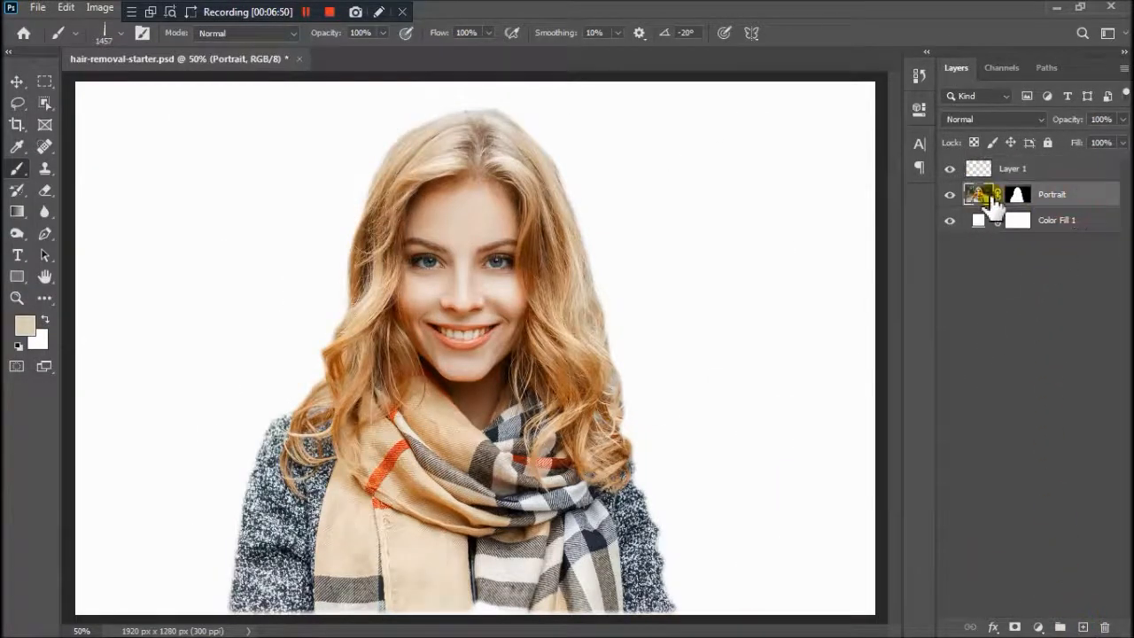